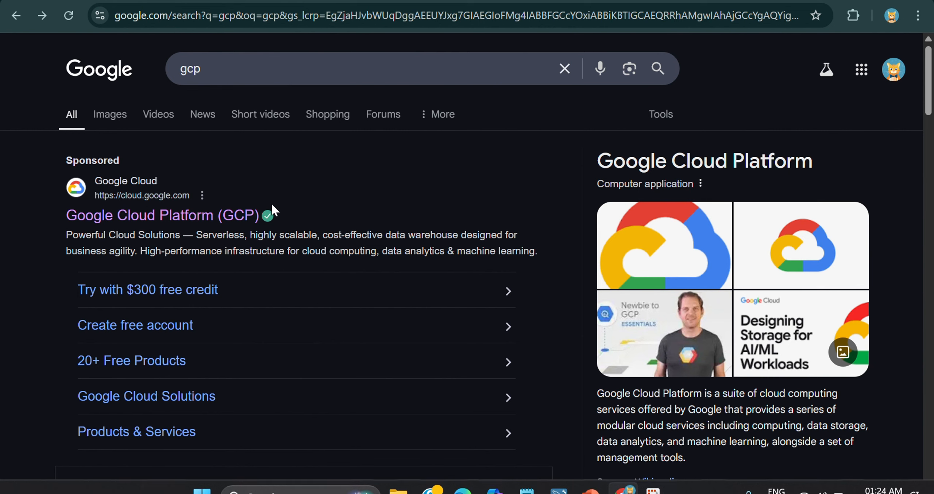
# - Open the Google Cloud Platform site from the search results and go to its console
pyautogui.click(196, 215)
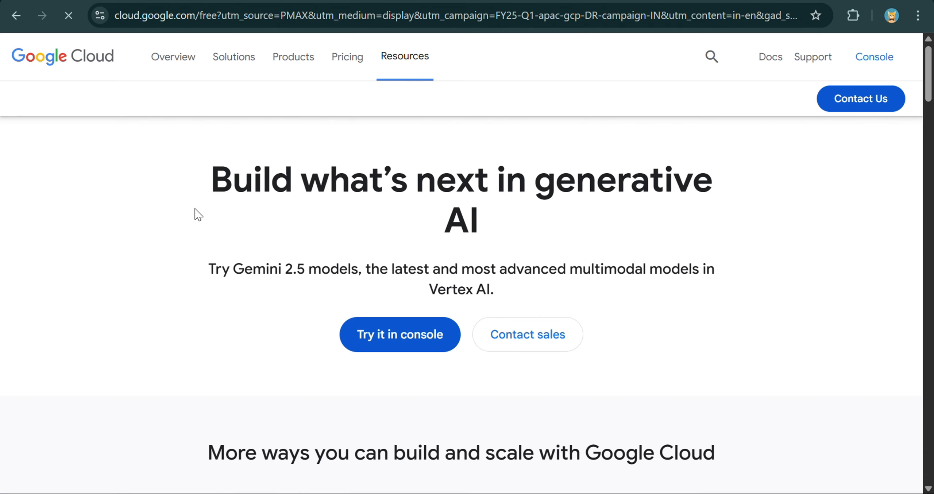
pyautogui.click(810, 57)
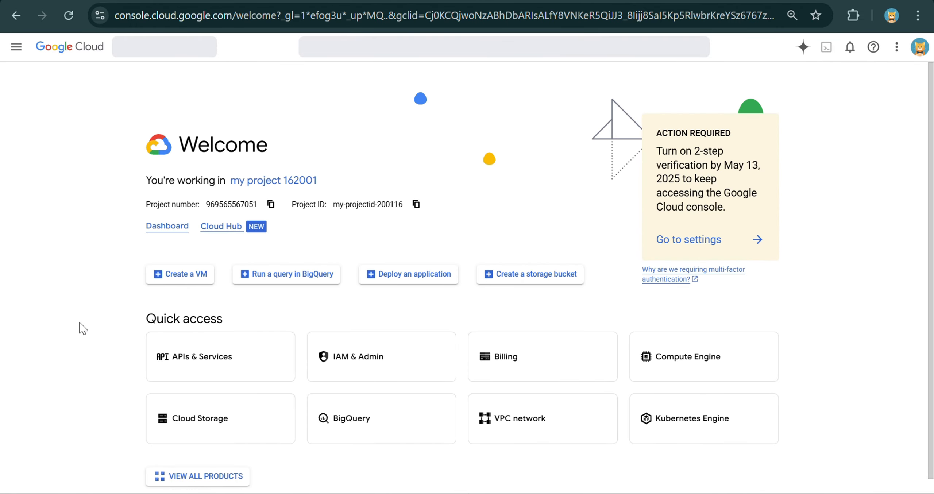
# - Select my project 162001 as the working project in the Google Cloud console
pyautogui.scroll(5, 138, 46)
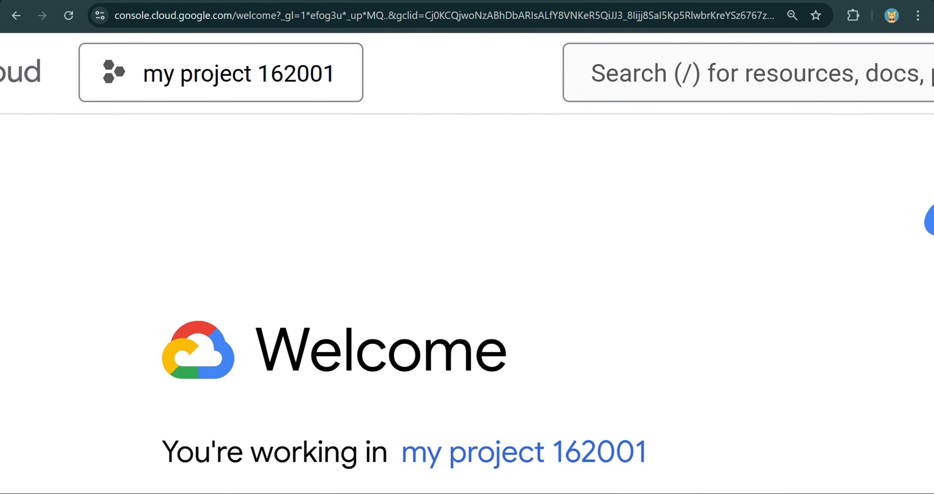
pyautogui.click(286, 73)
pyautogui.scroll(-4, 510, 263)
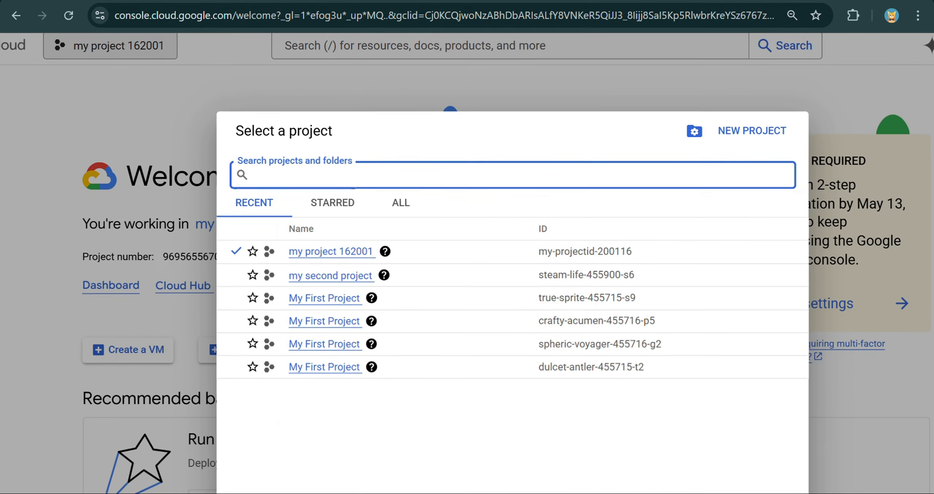
pyautogui.scroll(-1, 512, 302)
pyautogui.click(330, 252)
pyautogui.hscroll(2, 468, 263)
pyautogui.scroll(-1, 467, 262)
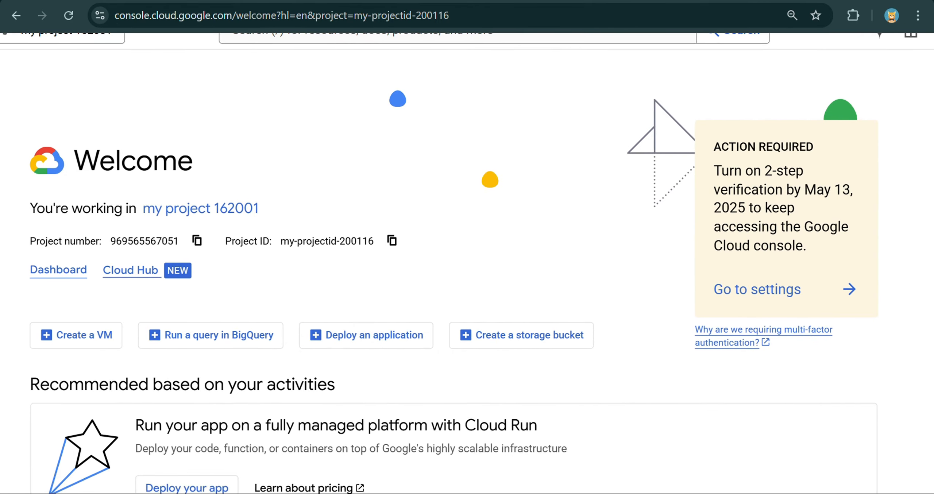
pyautogui.scroll(-3, 468, 262)
# - Search the console for "cloud sql" and open the Cloud SQL page
pyautogui.click(465, 46)
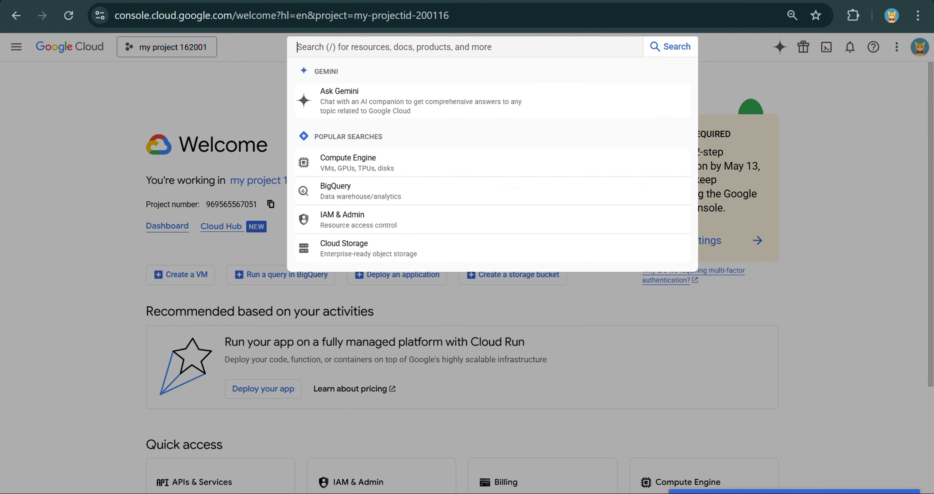
pyautogui.write('clous')
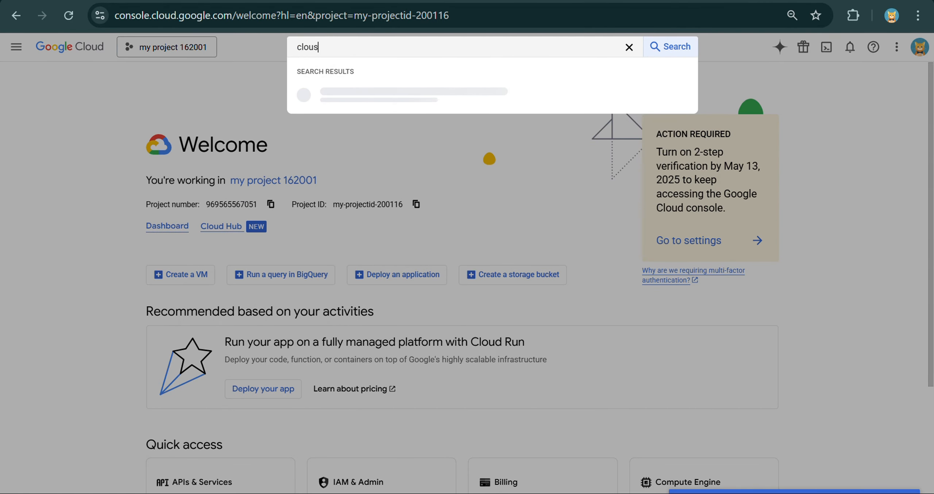
pyautogui.press('BackSpace')
pyautogui.write('d')
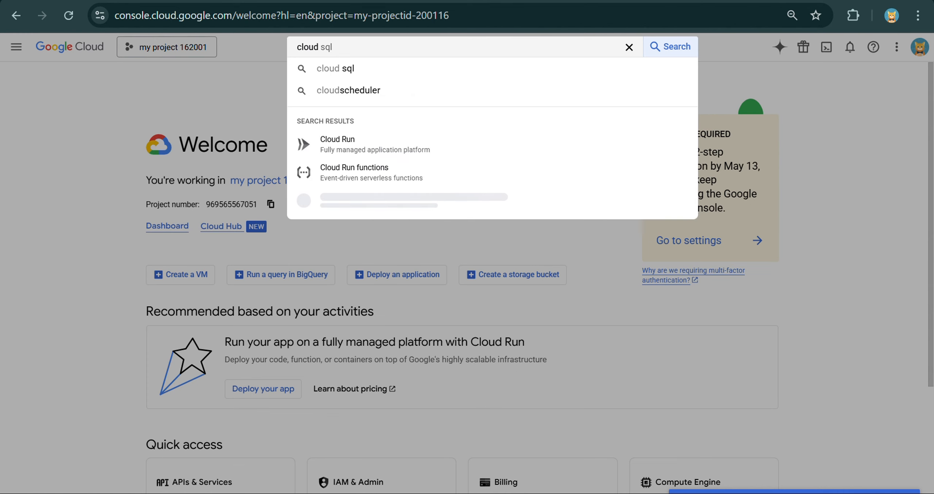
pyautogui.write(' sql')
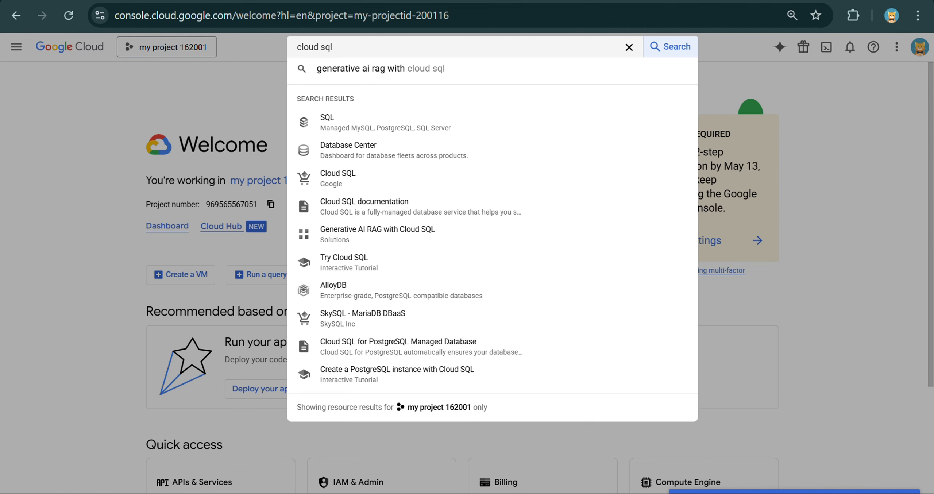
pyautogui.press('Return')
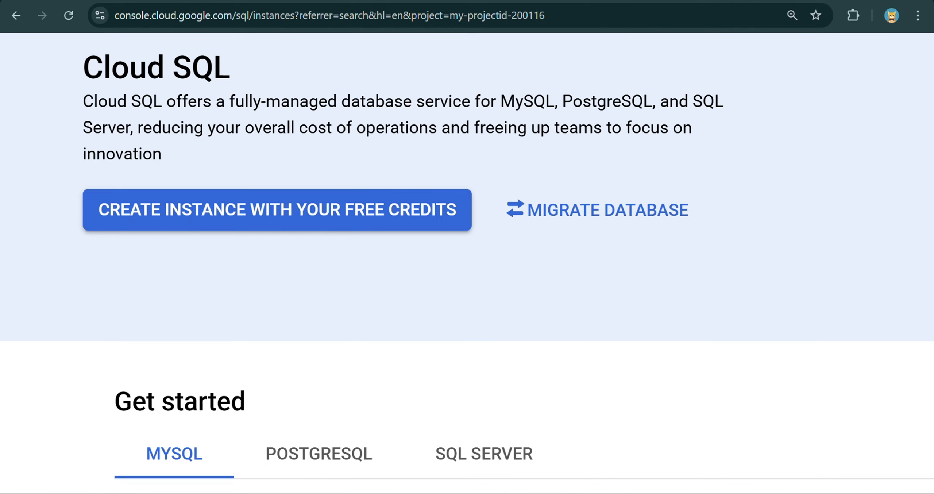
# - Start creating an instance with the free credits and choose MySQL as its database engine
pyautogui.click(277, 209)
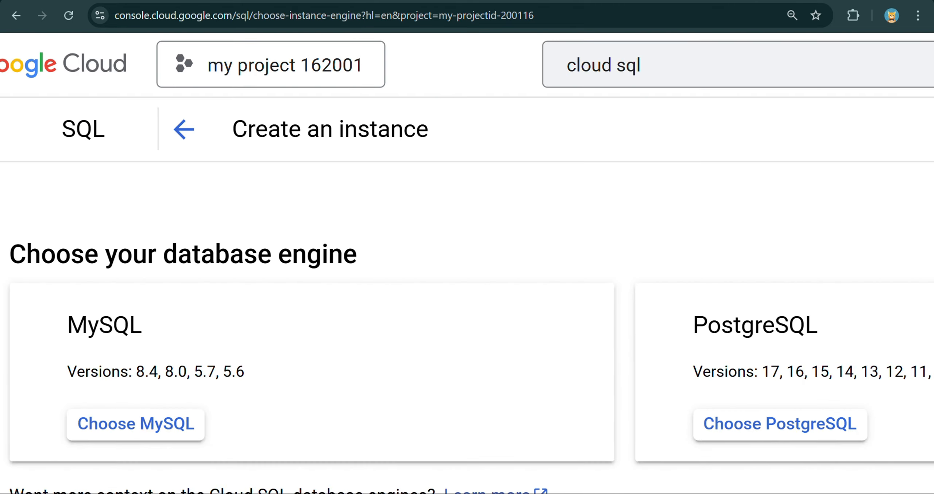
pyautogui.scroll(-5, 467, 264)
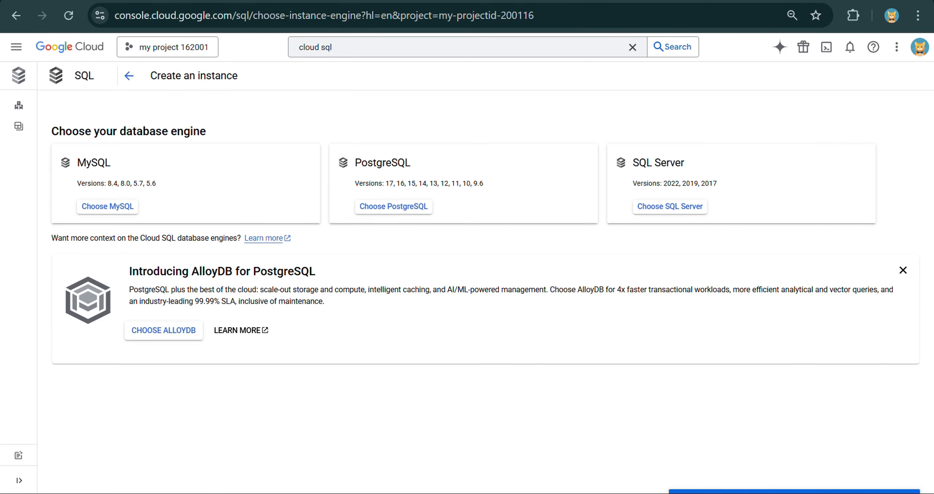
pyautogui.scroll(1, 194, 182)
pyautogui.scroll(5, 133, 135)
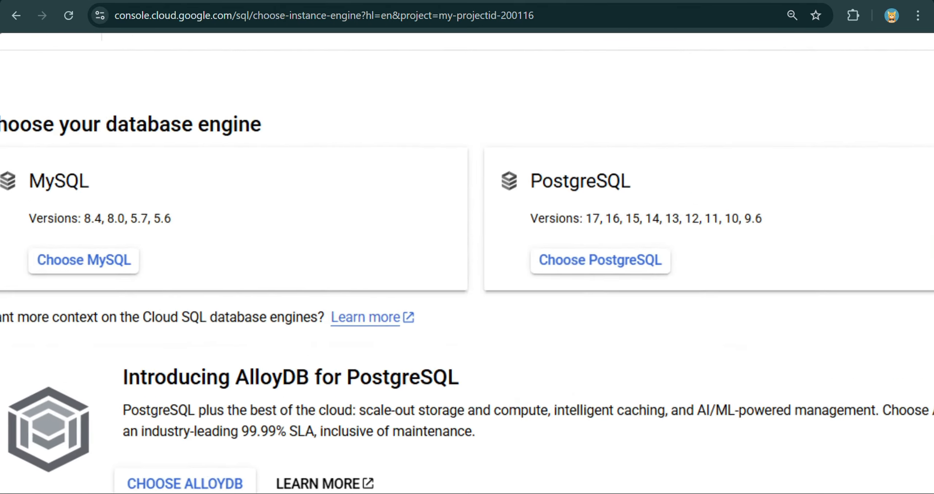
pyautogui.scroll(-3, 132, 172)
pyautogui.hscroll(5, 467, 264)
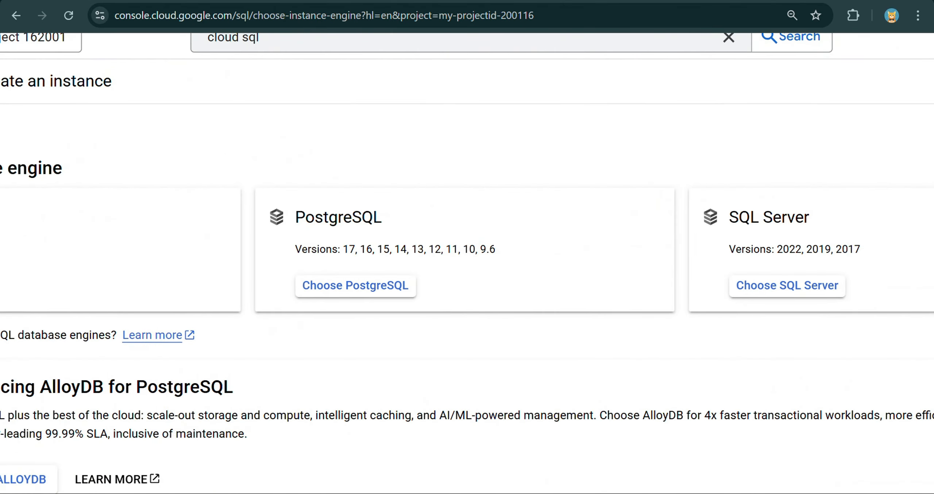
pyautogui.hscroll(5, 467, 264)
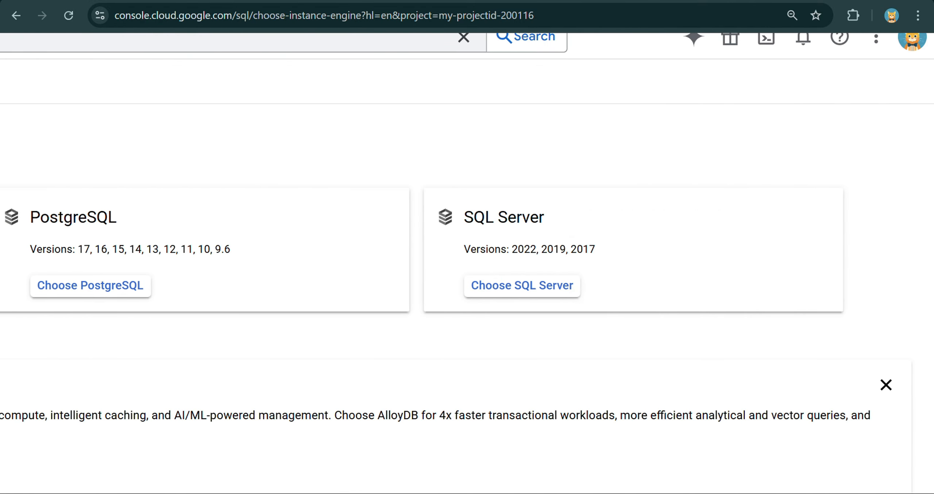
pyautogui.hscroll(-7, 468, 263)
pyautogui.scroll(-5, 467, 263)
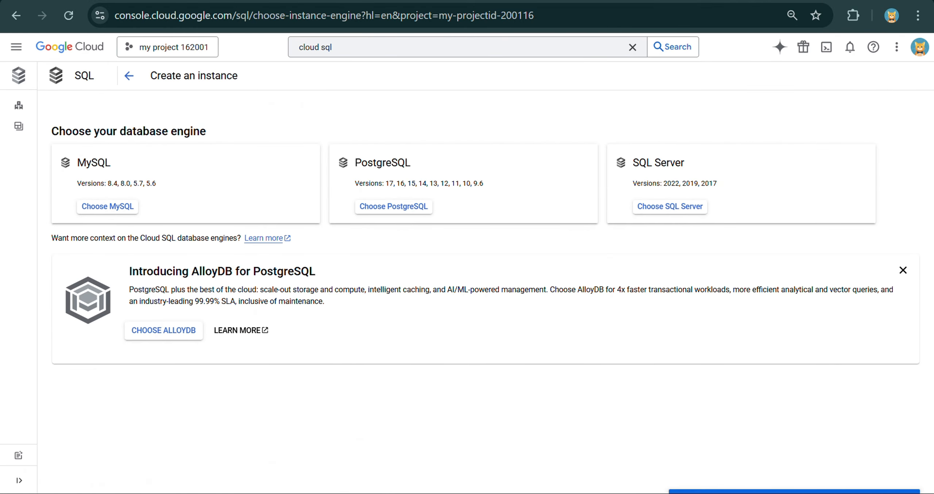
pyautogui.scroll(5, 6, 167)
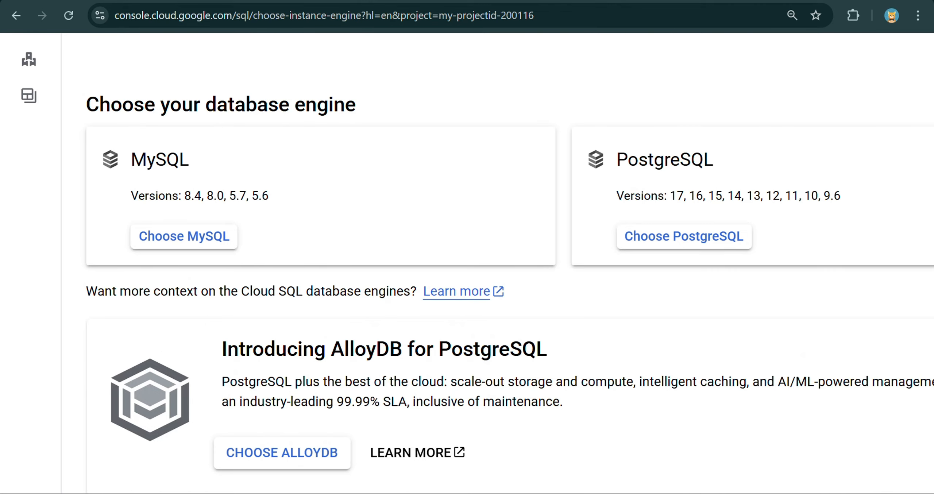
pyautogui.click(184, 236)
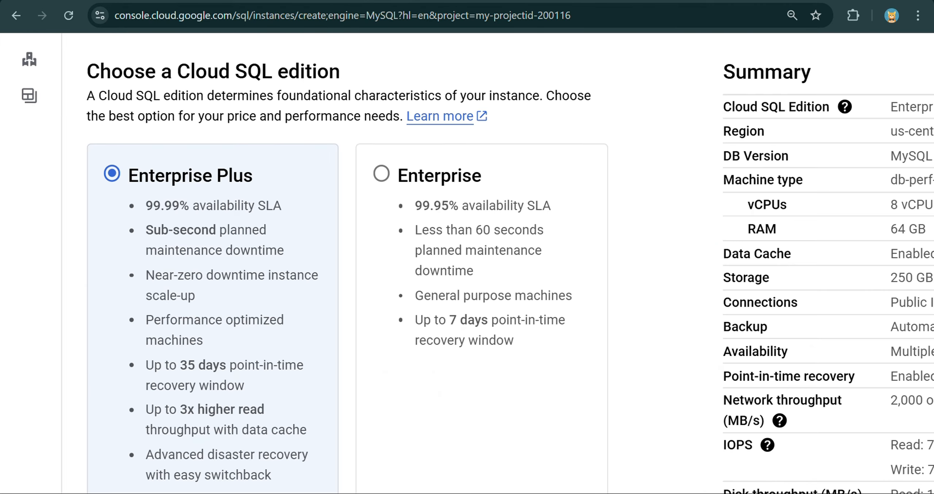
# - Choose the Enterprise edition for the MySQL instance and apply the Development preset
pyautogui.scroll(-5, 467, 263)
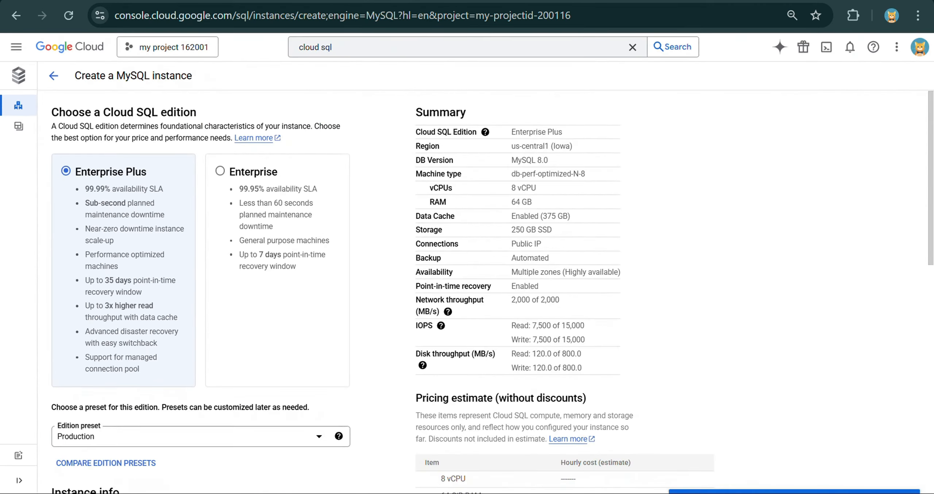
pyautogui.scroll(2, 467, 263)
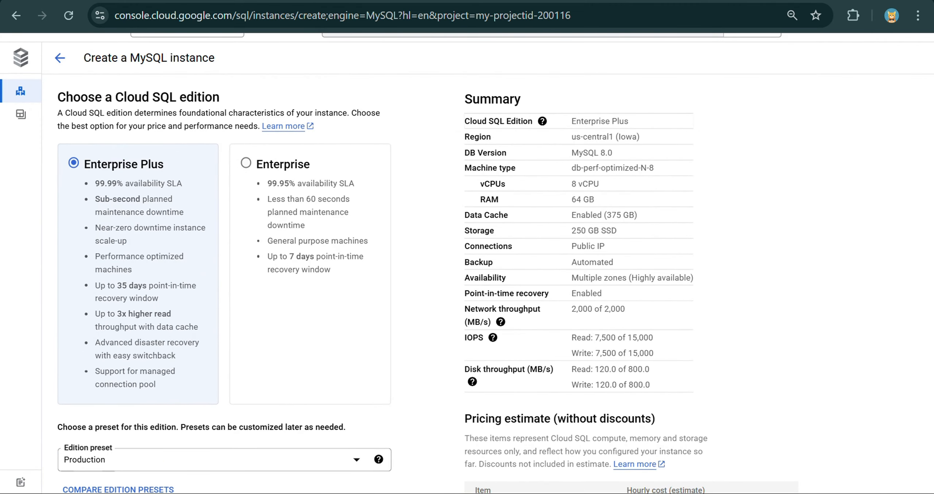
pyautogui.click(245, 163)
pyautogui.scroll(-4, 224, 284)
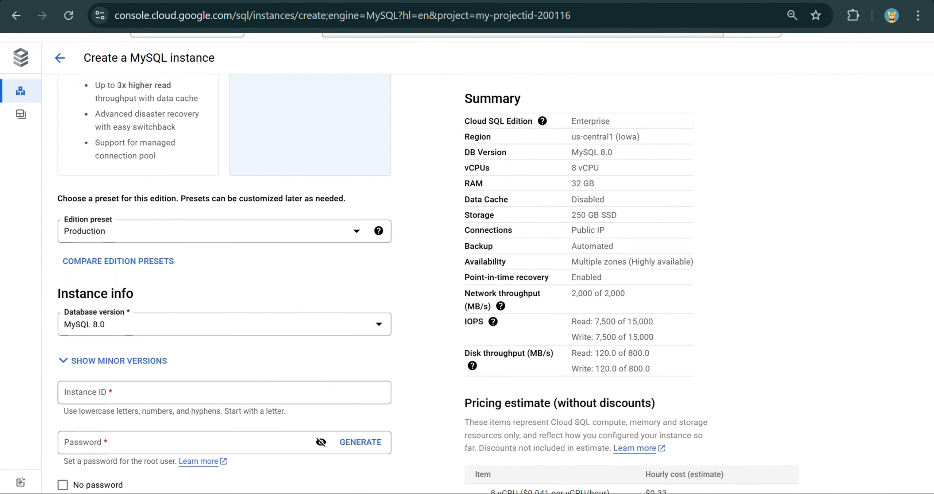
pyautogui.scroll(-2, 224, 284)
pyautogui.scroll(1, 210, 165)
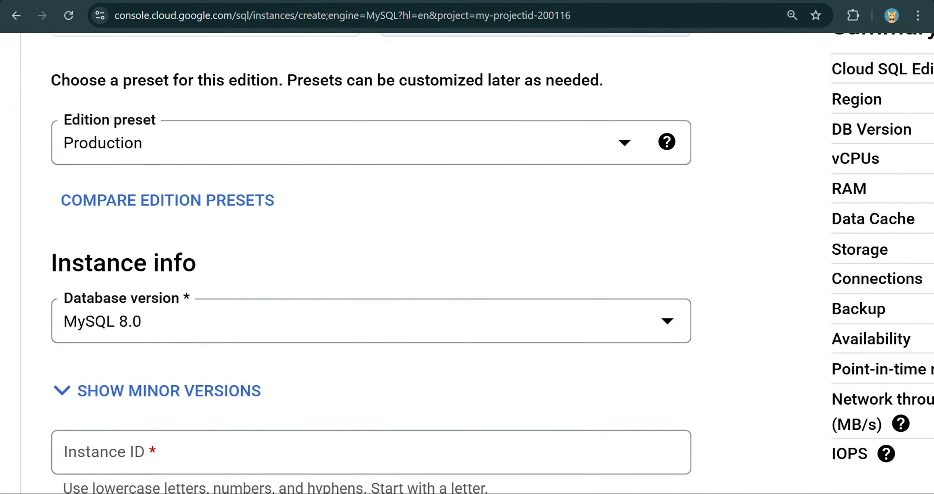
pyautogui.click(341, 143)
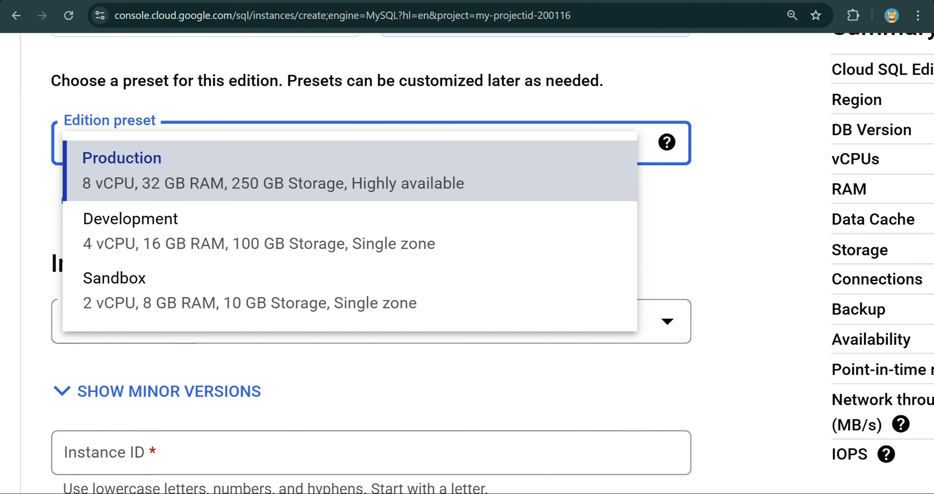
pyautogui.click(266, 231)
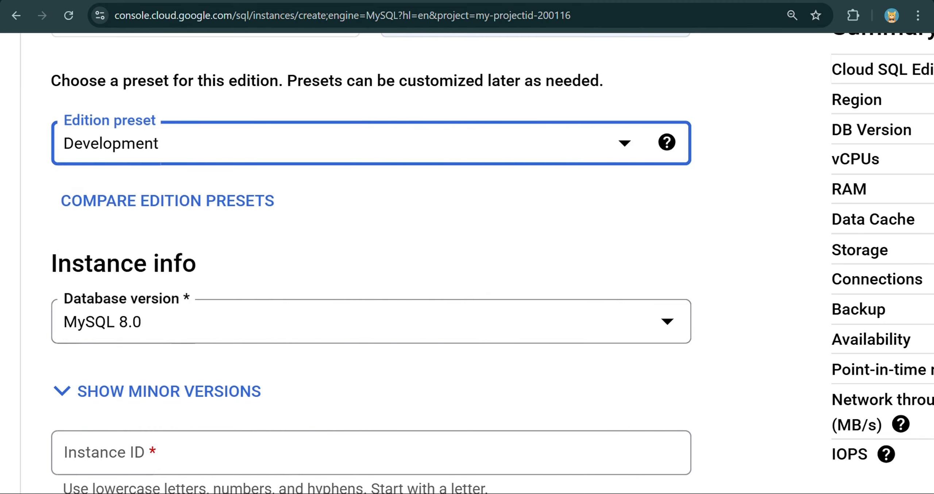
# - Keep MySQL 8.0 as the database version and set the instance ID to demo-instance
pyautogui.scroll(-3, 245, 255)
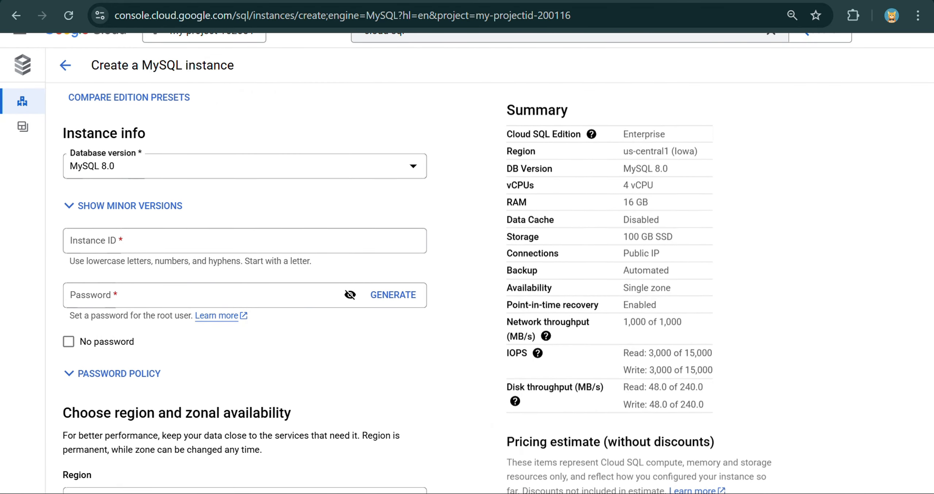
pyautogui.click(244, 166)
pyautogui.click(244, 199)
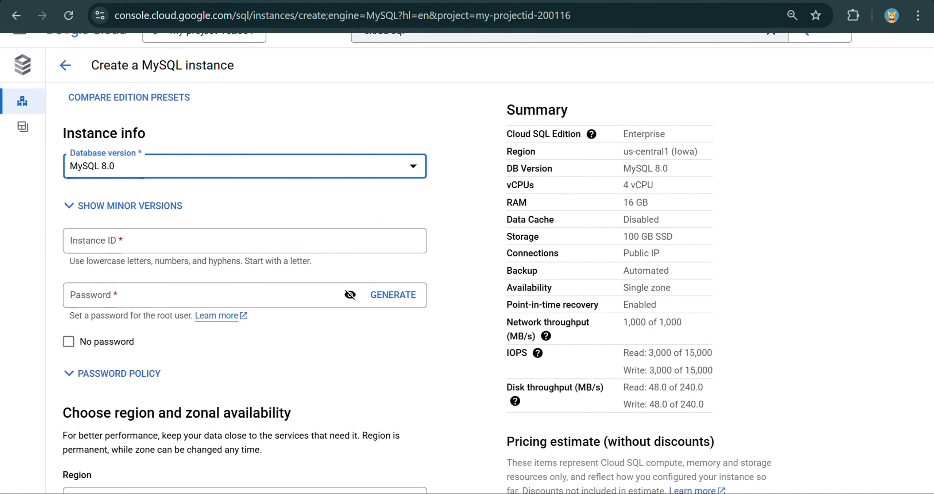
pyautogui.scroll(-1, 245, 256)
pyautogui.click(245, 193)
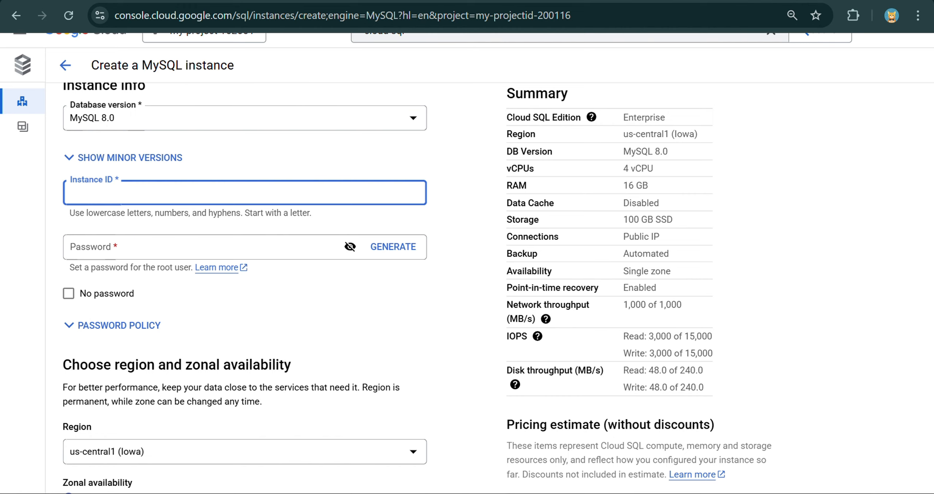
pyautogui.write('demo-instance')
pyautogui.scroll(-1, 467, 288)
# - Enter the root user's password for the instance, reveal it briefly to check it, and hide it again
pyautogui.press('Tab')
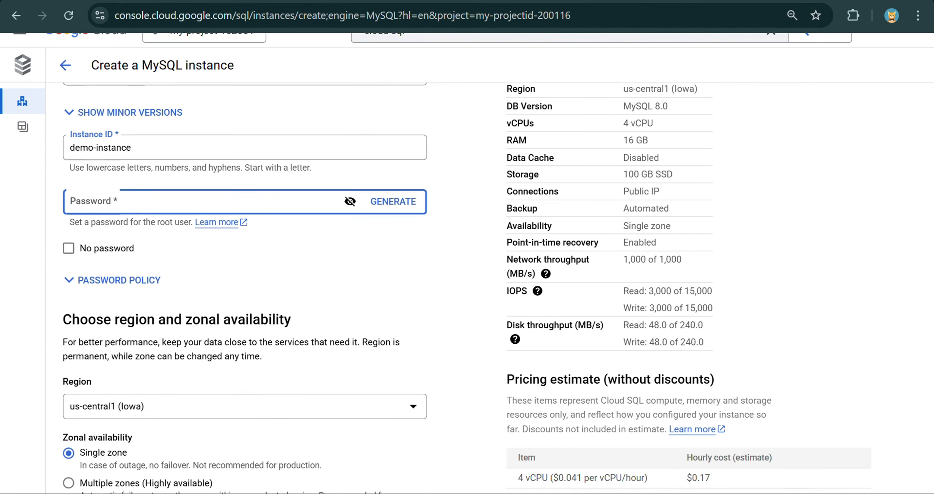
pyautogui.write('•')
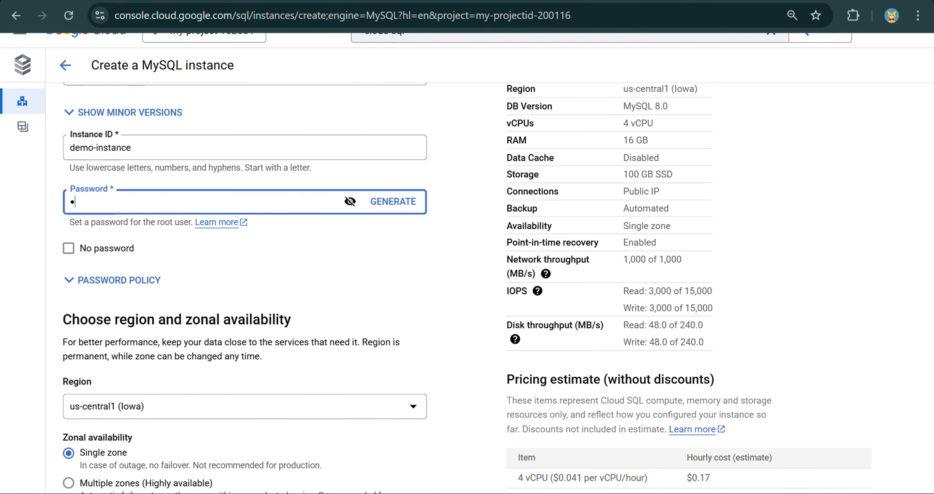
pyautogui.press('BackSpace')
pyautogui.write('•••••')
pyautogui.click(350, 201)
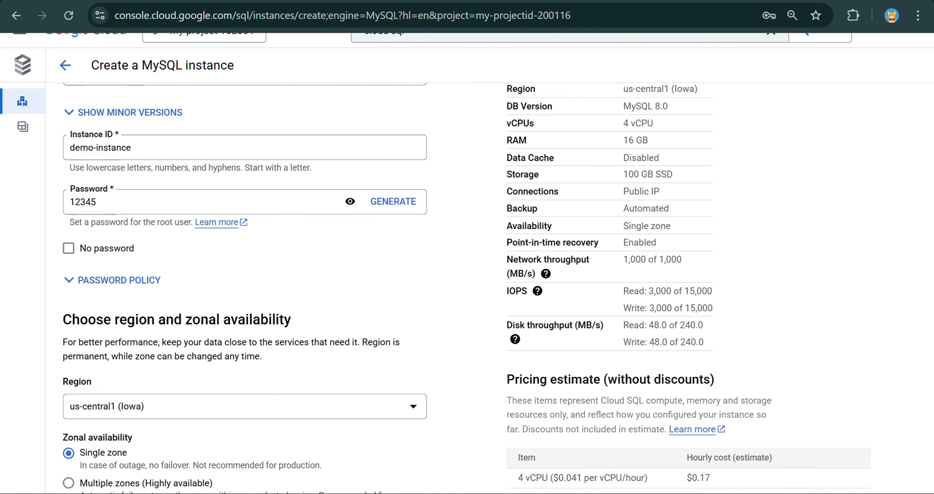
pyautogui.click(349, 201)
# - Keep us-central1 (Iowa) as the instance's region and expand the additional configuration options
pyautogui.scroll(-5, 467, 262)
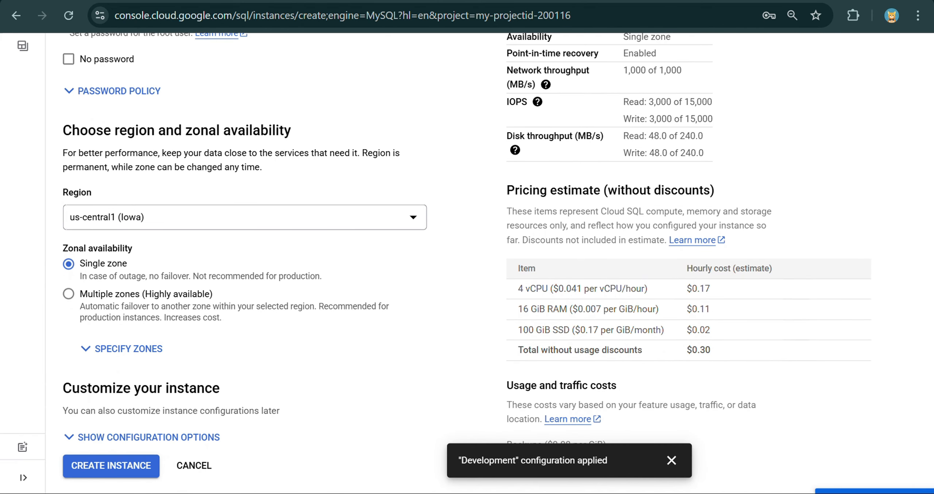
pyautogui.hotkey('ctrl', '+')
pyautogui.hotkey('ctrl', '+')
pyautogui.hotkey('ctrl', '+')
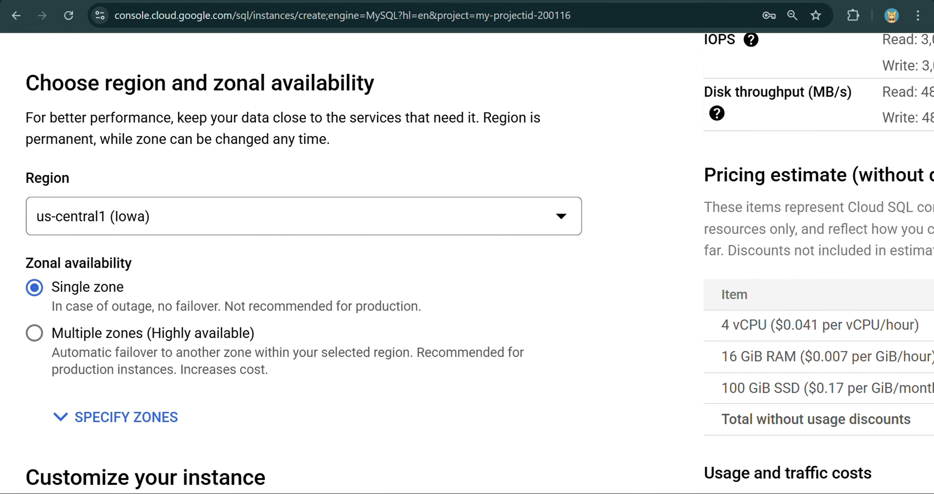
pyautogui.click(304, 216)
pyautogui.scroll(-2, 303, 409)
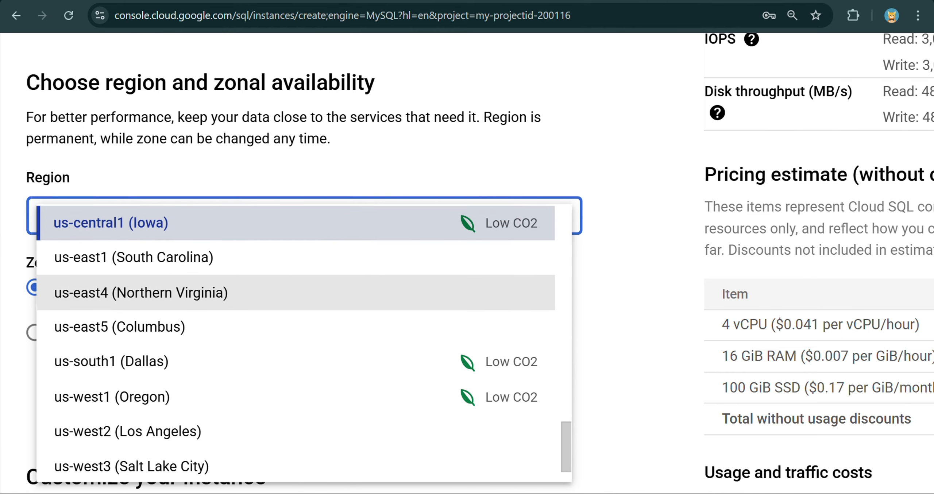
pyautogui.scroll(1, 304, 409)
pyautogui.click(304, 333)
pyautogui.scroll(-4, 467, 263)
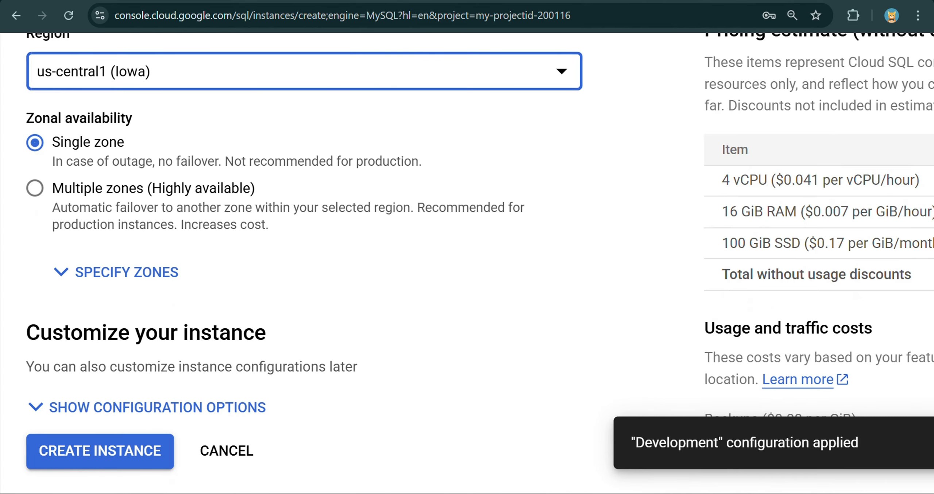
pyautogui.click(156, 408)
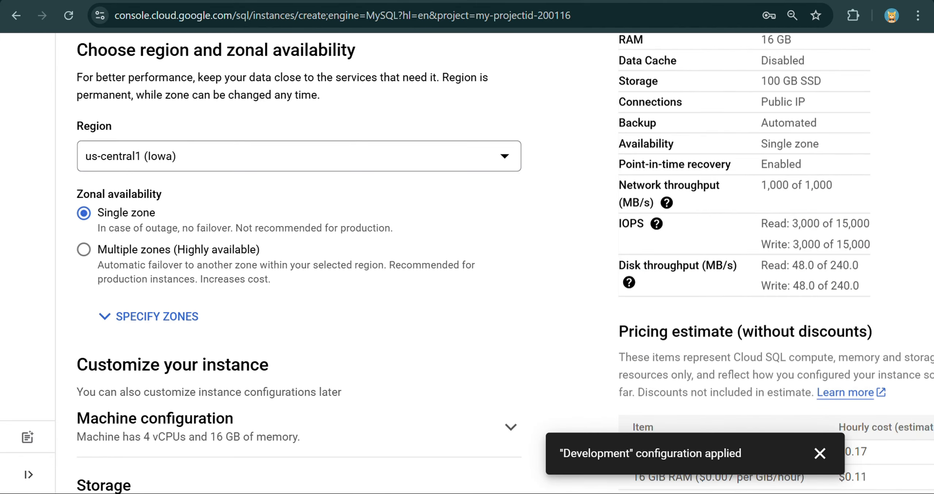
# - Set the instance's machine configuration to a dedicated core with 1 vCPU and 3.75 GB of memory
pyautogui.scroll(-5, 300, 263)
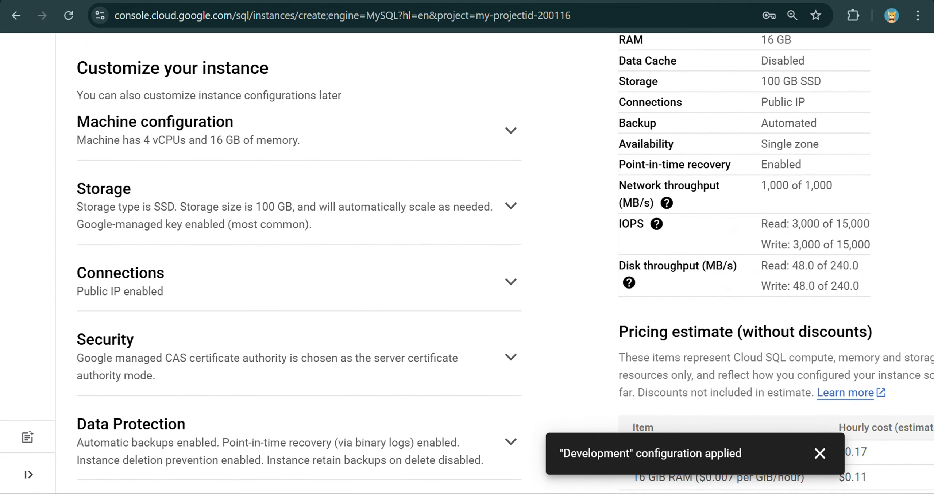
pyautogui.scroll(-2, 299, 263)
pyautogui.click(299, 69)
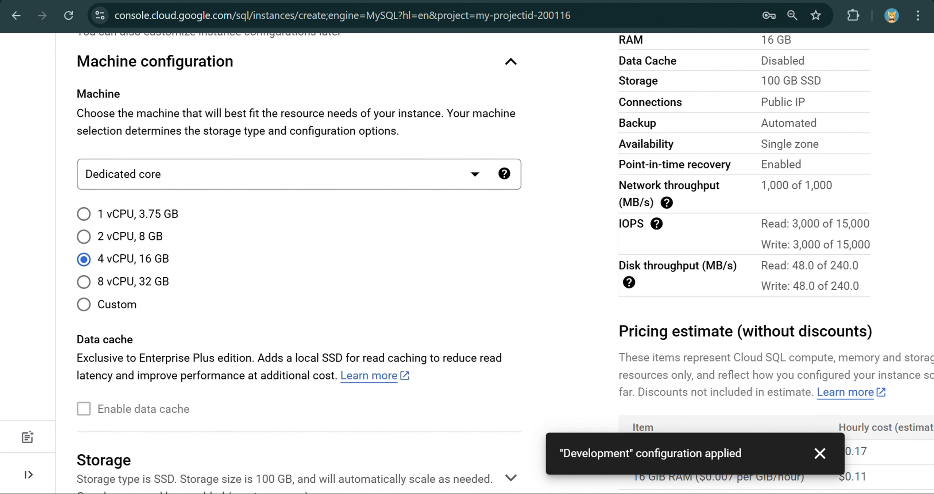
pyautogui.click(84, 214)
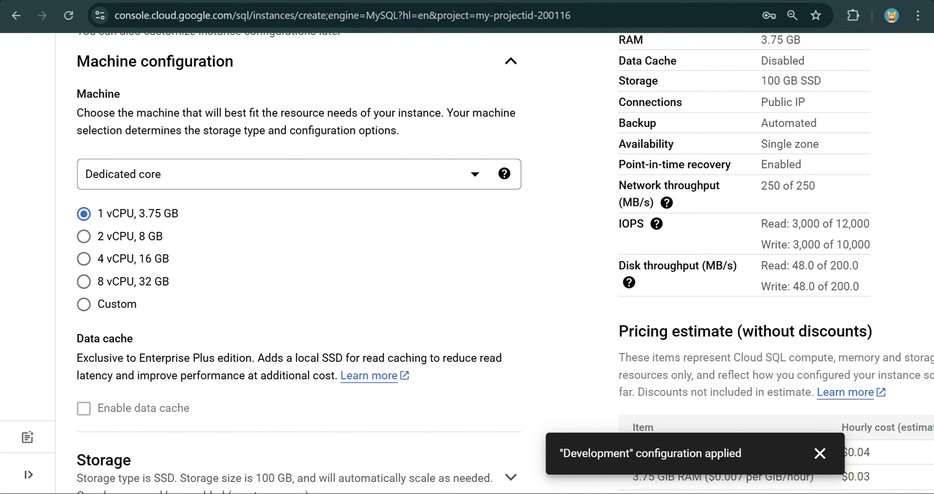
# - Set the instance's storage capacity to 10 GB in the storage settings
pyautogui.scroll(-7, 300, 262)
pyautogui.click(299, 172)
pyautogui.scroll(-2, 300, 263)
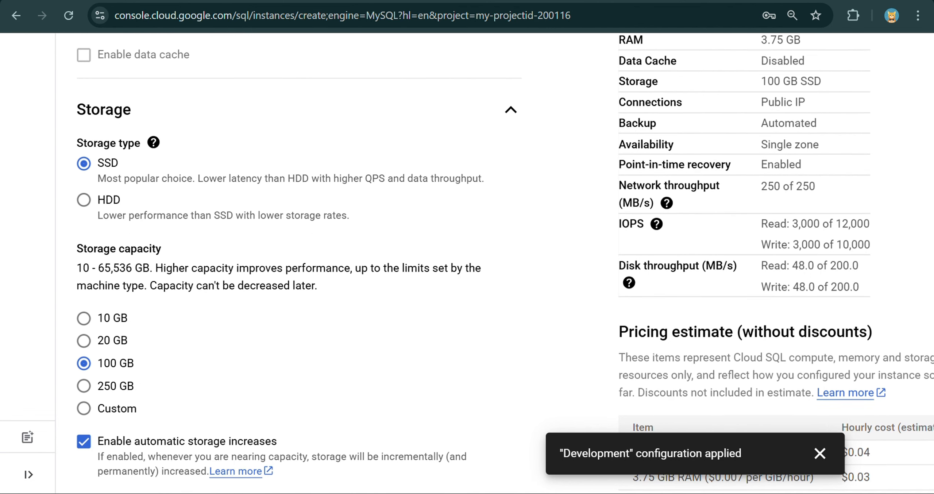
pyautogui.scroll(-3, 83, 223)
pyautogui.click(84, 223)
pyautogui.scroll(-2, 83, 223)
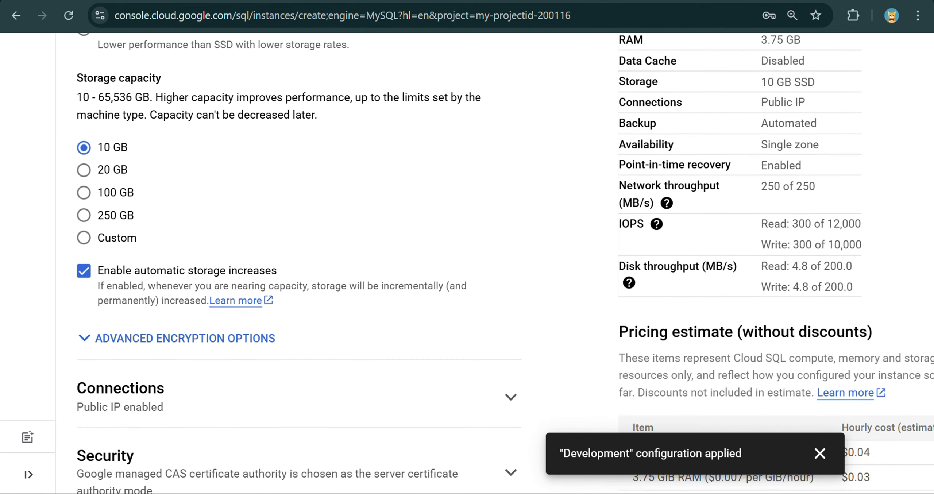
pyautogui.scroll(2, 299, 255)
# - Add an authorized network named allowall with the range 0.0.0.0/0 to the instance's connection settings
pyautogui.scroll(-8, 299, 255)
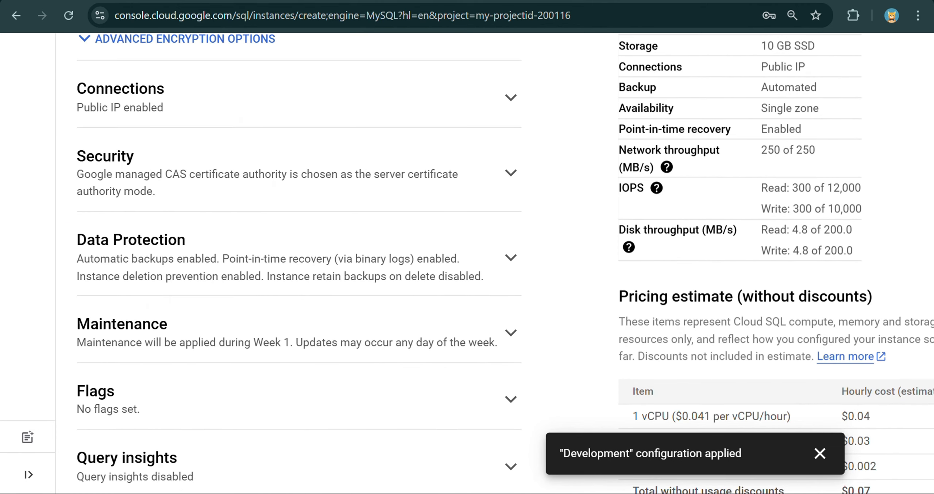
pyautogui.click(300, 98)
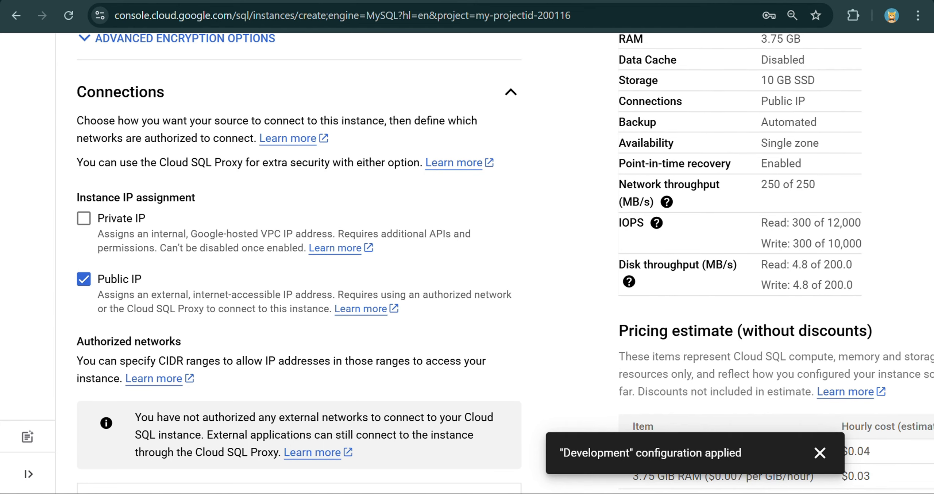
pyautogui.scroll(4, 79, 288)
pyautogui.scroll(-4, 78, 288)
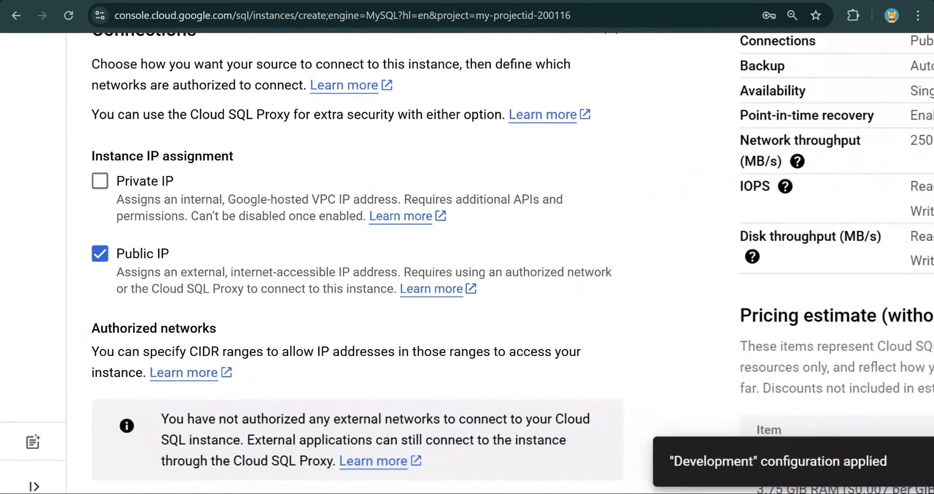
pyautogui.scroll(-7, 268, 263)
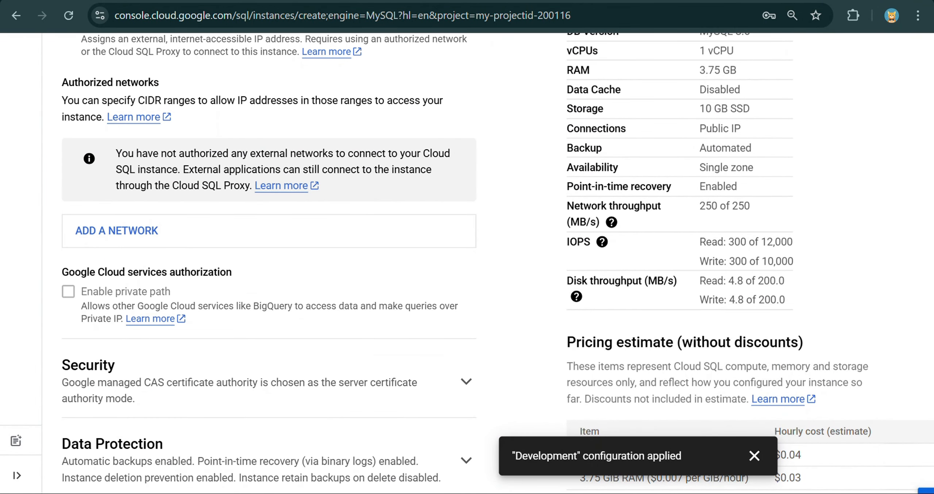
pyautogui.click(117, 230)
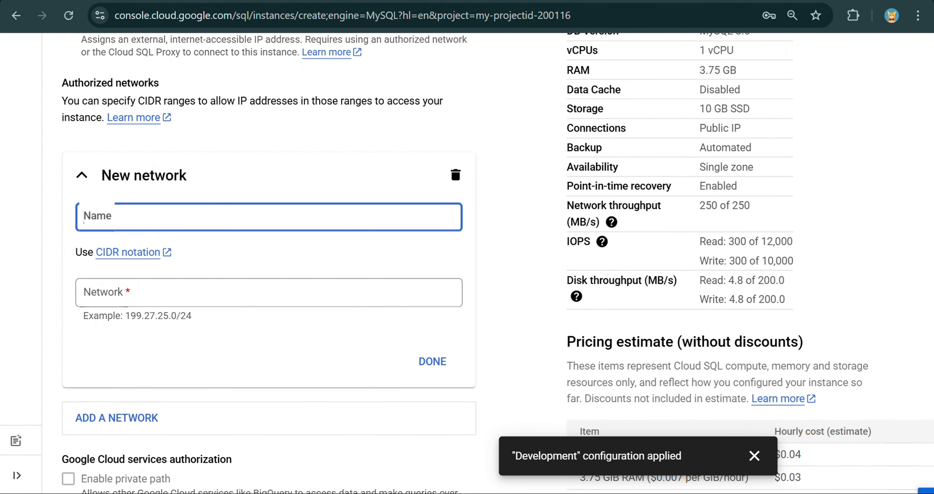
pyautogui.write('allowall')
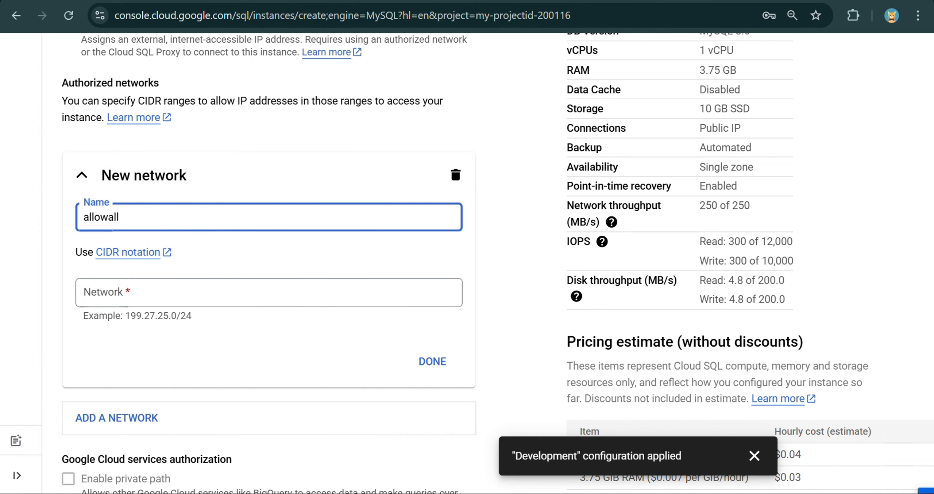
pyautogui.click(84, 292)
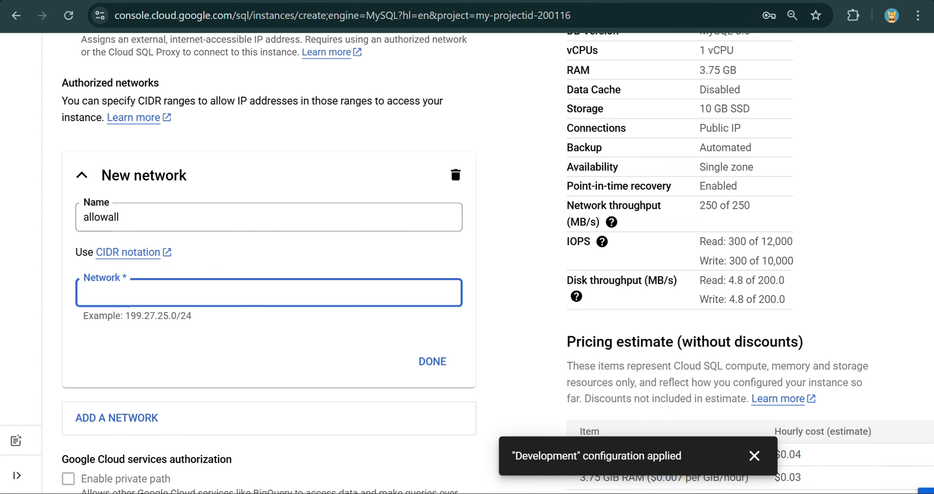
pyautogui.write('0.0.0.0/0')
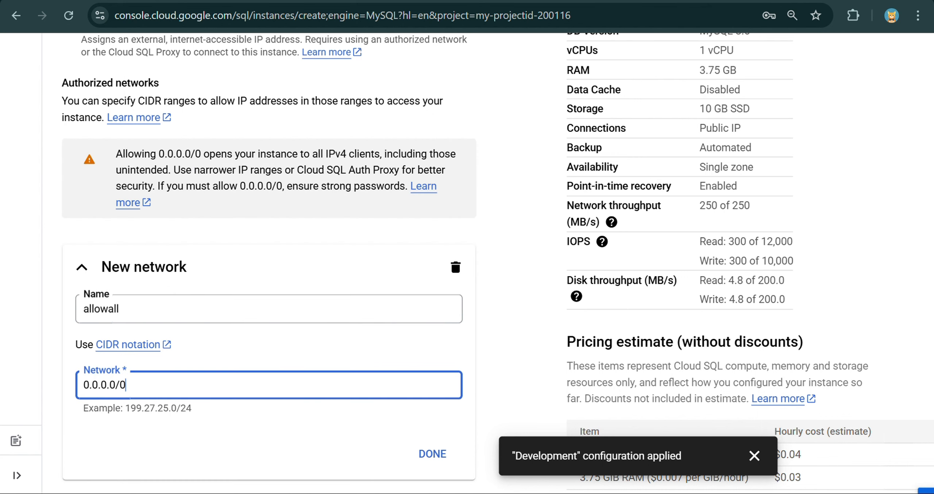
pyautogui.scroll(-2, 269, 262)
pyautogui.click(432, 288)
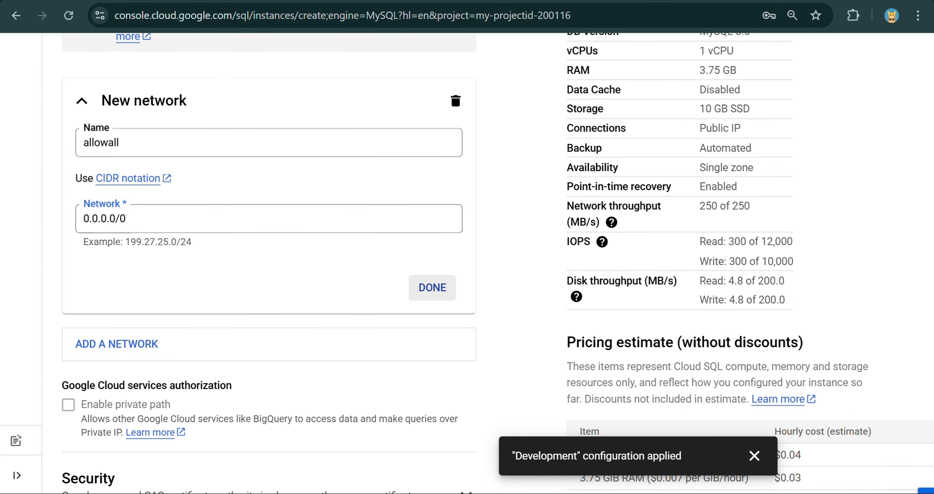
# - Disable the Prevent instance deletion option in the data protection settings and create the instance
pyautogui.scroll(-3, 269, 263)
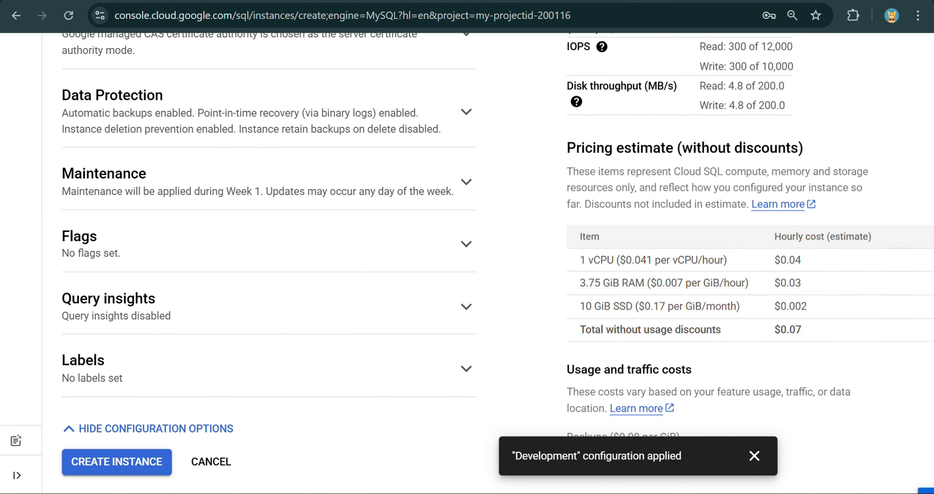
pyautogui.click(251, 111)
pyautogui.scroll(-3, 371, 205)
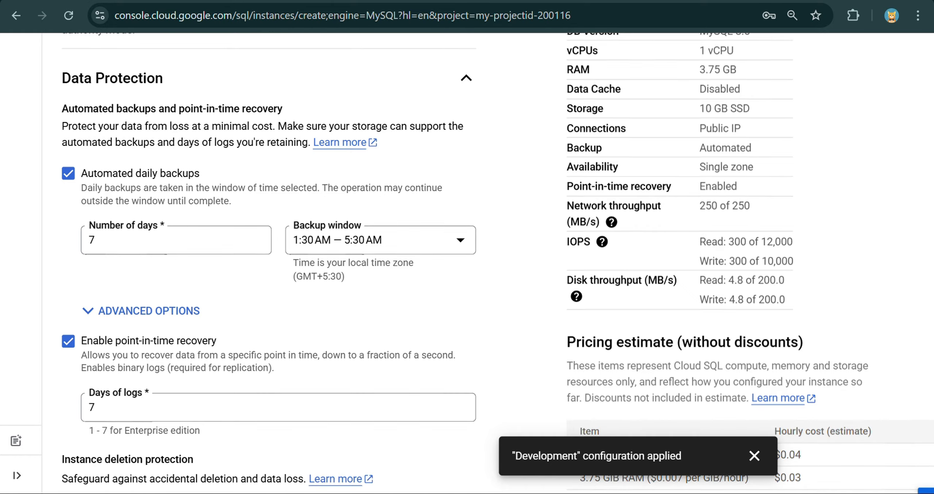
pyautogui.scroll(-2, 467, 263)
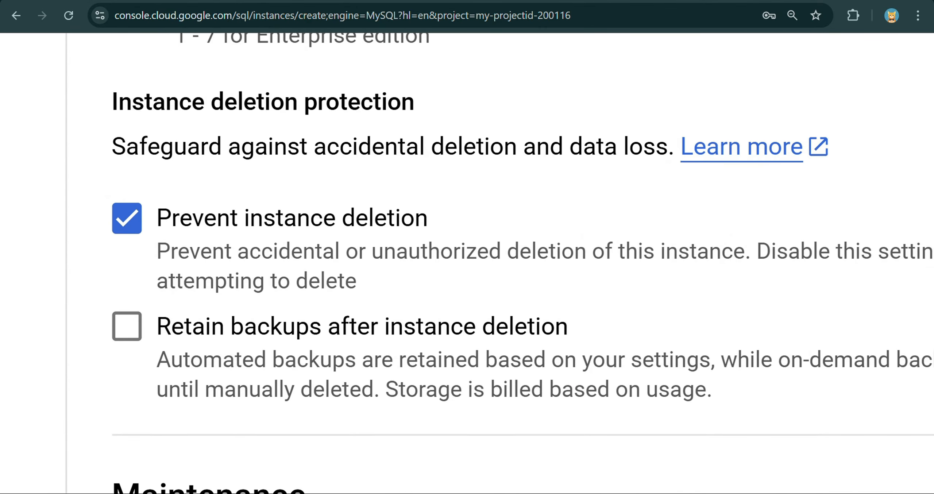
pyautogui.click(127, 218)
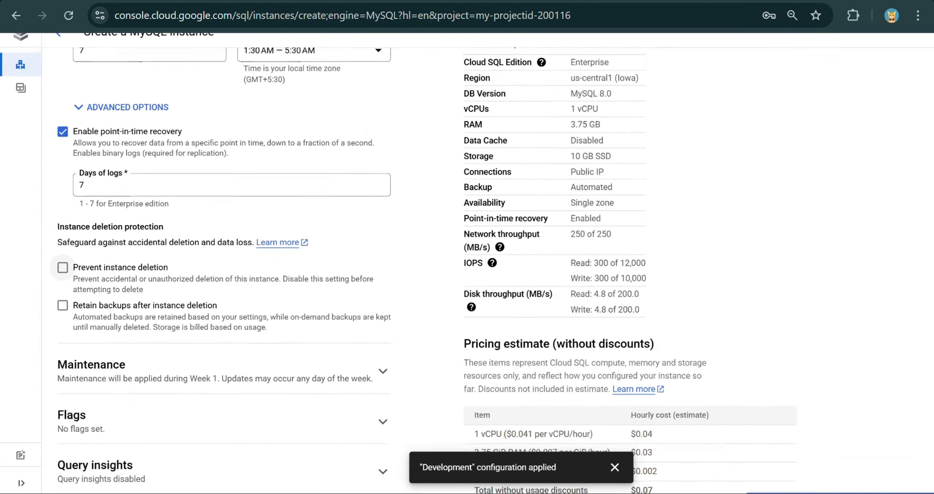
pyautogui.scroll(-3, 467, 292)
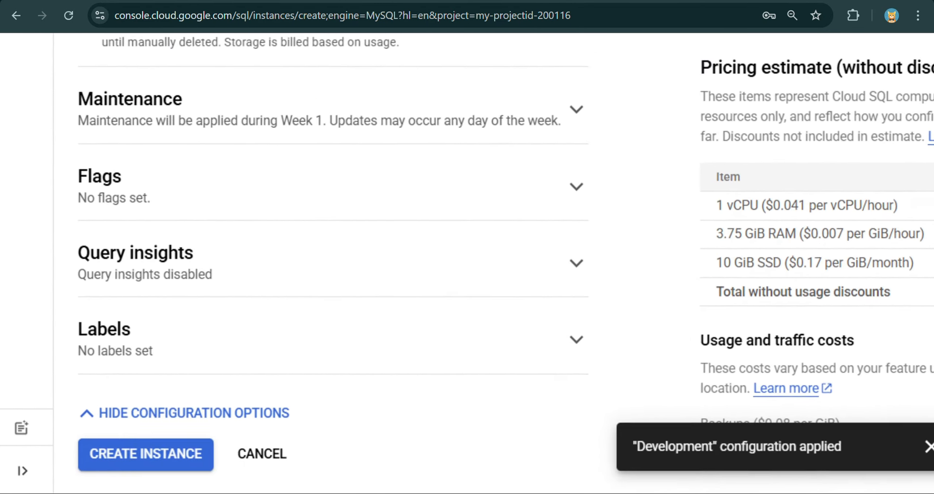
pyautogui.click(155, 455)
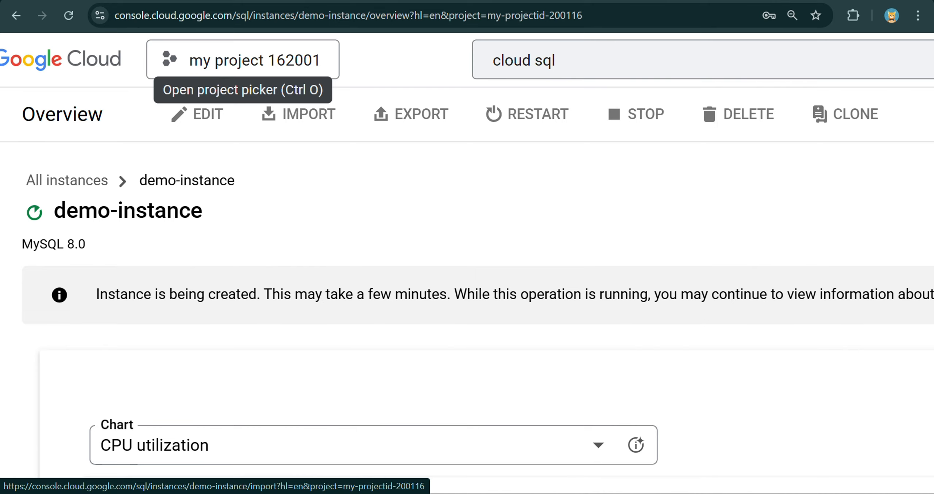
# - Copy the public IP address of demo-instance from its connection details
pyautogui.scroll(-3, 467, 264)
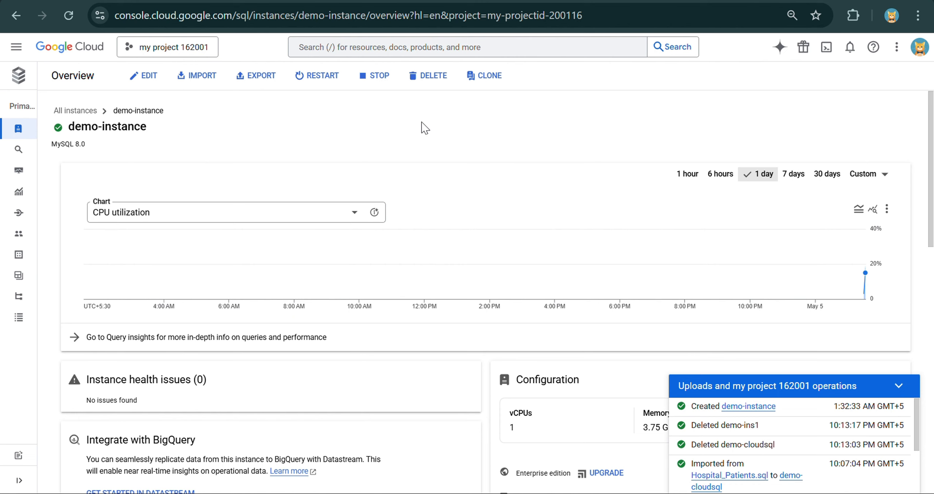
pyautogui.scroll(-10, 424, 128)
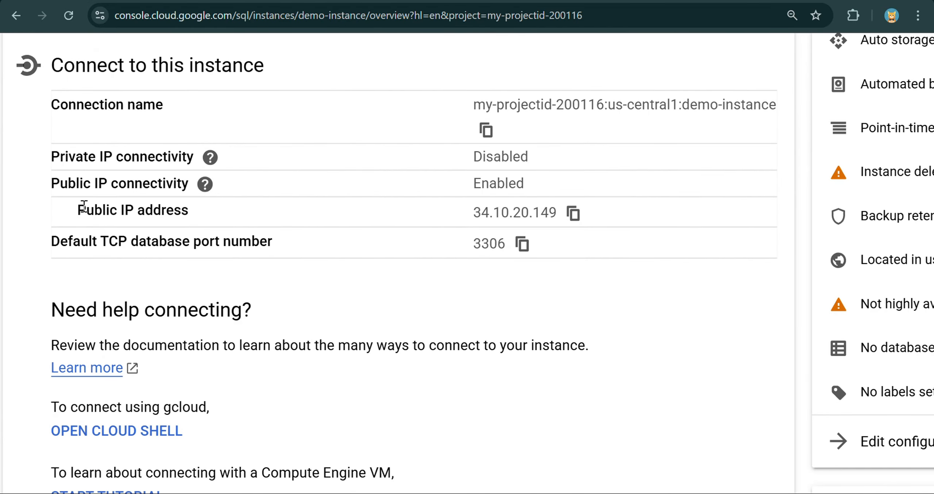
pyautogui.moveTo(78, 209); pyautogui.dragTo(215, 210)
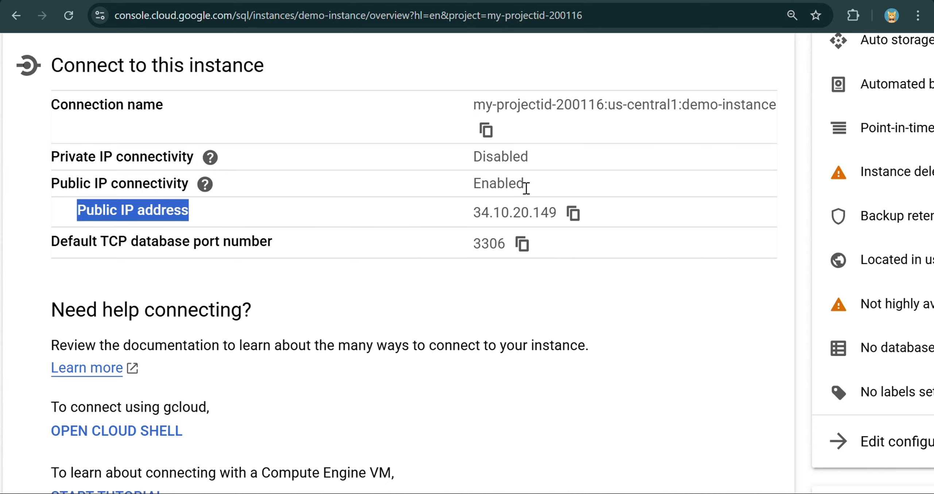
pyautogui.click(573, 212)
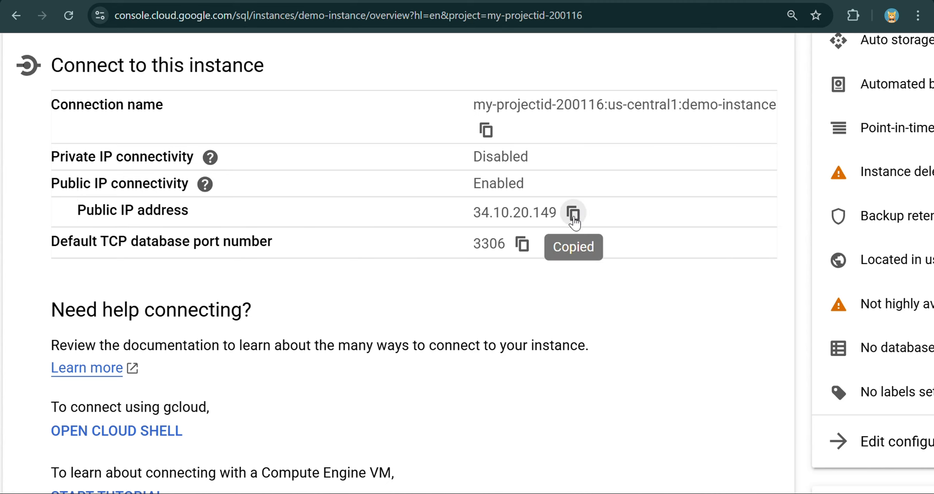
# - Switch to MySQL Workbench and set up a new connection named CLOUDSQL with the Standard (TCP/IP) method
pyautogui.moveTo(557, 484)
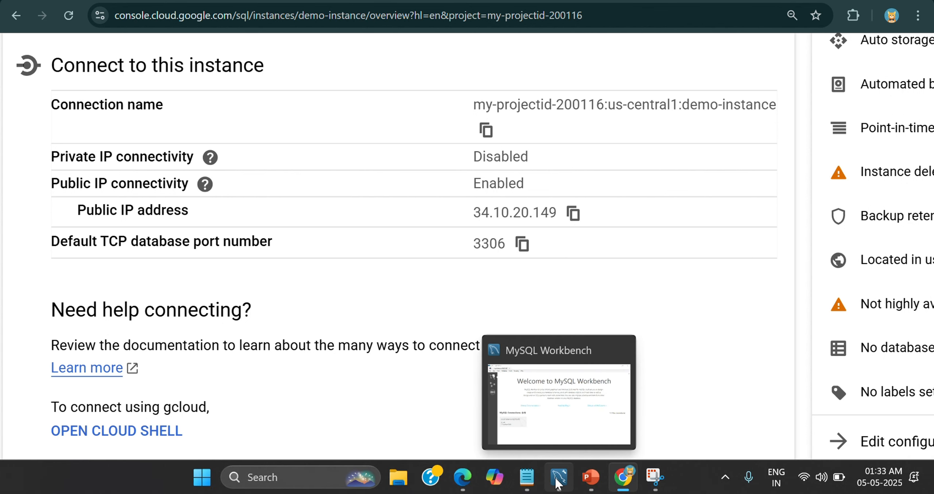
pyautogui.click(576, 407)
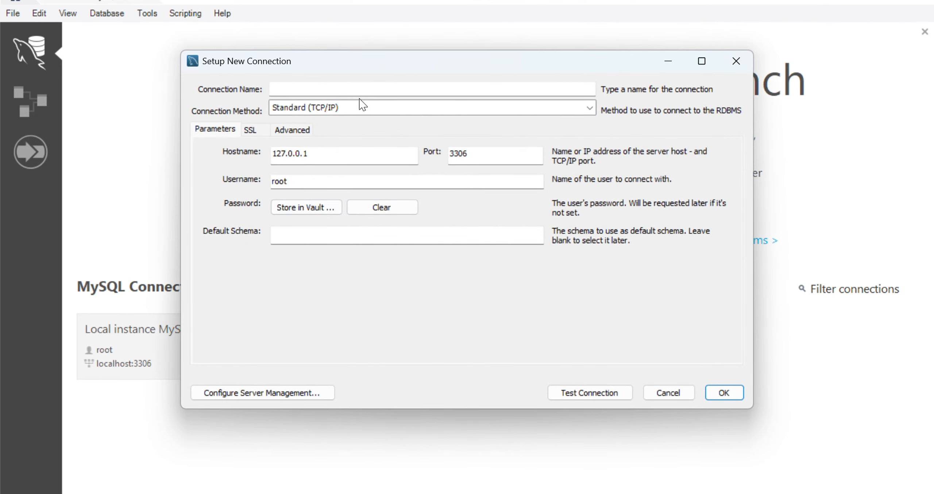
pyautogui.click(336, 89)
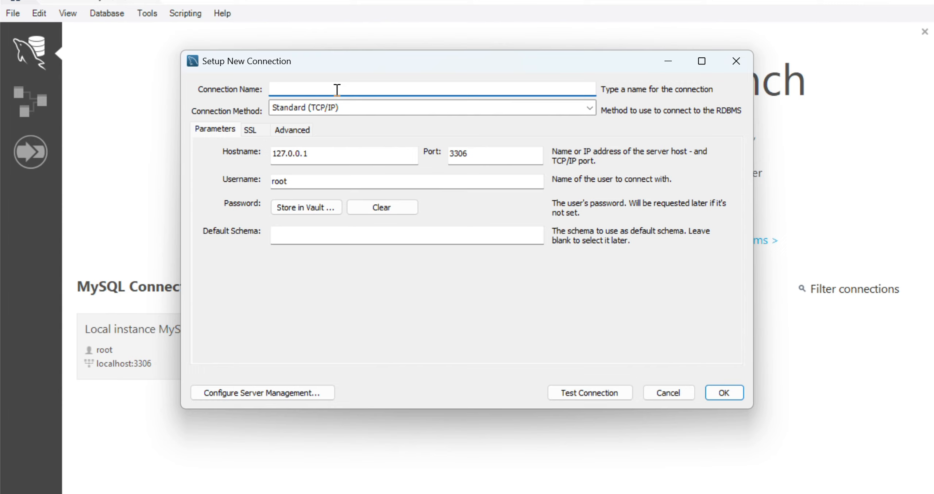
pyautogui.write('CLOUDSQL')
pyautogui.click(340, 110)
pyautogui.click(340, 109)
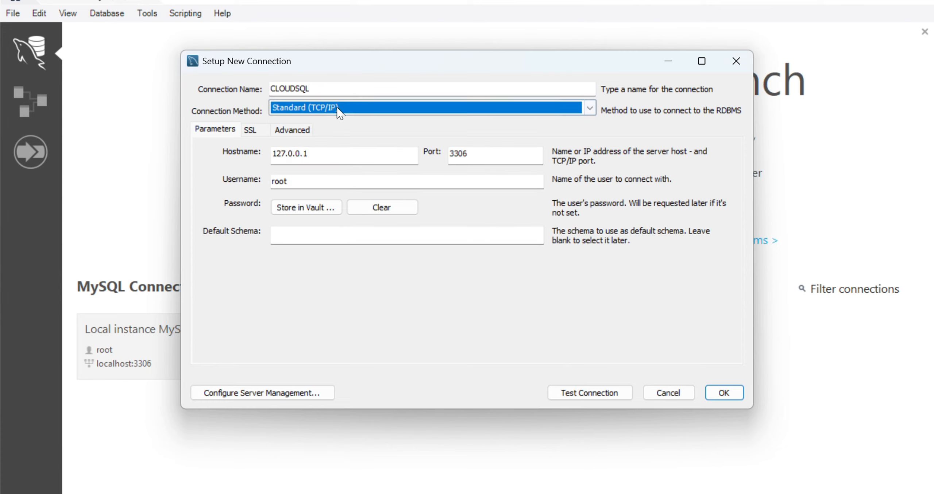
# - Replace the connection's hostname with the copied public IP address, 34.10.20.149
pyautogui.click(305, 153)
pyautogui.doubleClick(305, 153)
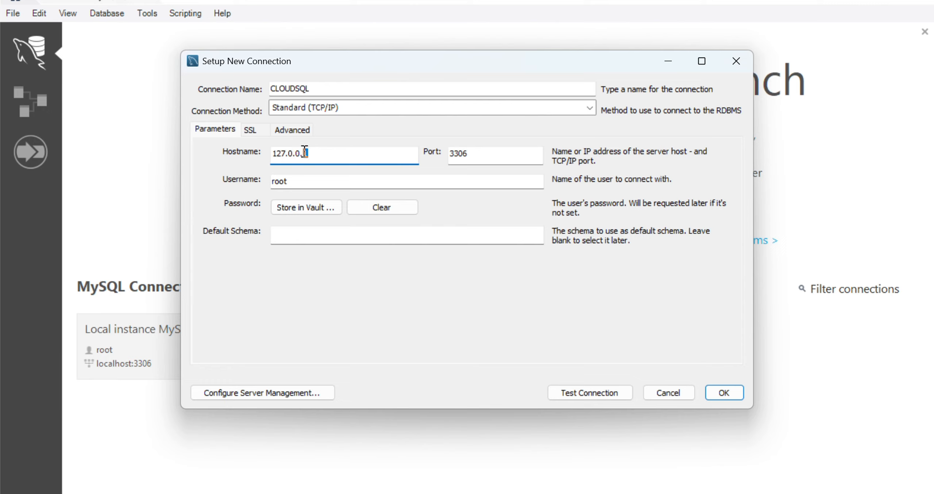
pyautogui.moveTo(305, 152); pyautogui.dragTo(266, 156)
pyautogui.press('BackSpace')
pyautogui.hotkey('ctrl', 'v')
# - Compare the connection's hostname with the public IP address of demo-instance in the Google Cloud console, and return to the Workbench connection setup
pyautogui.moveTo(333, 154); pyautogui.dragTo(266, 157)
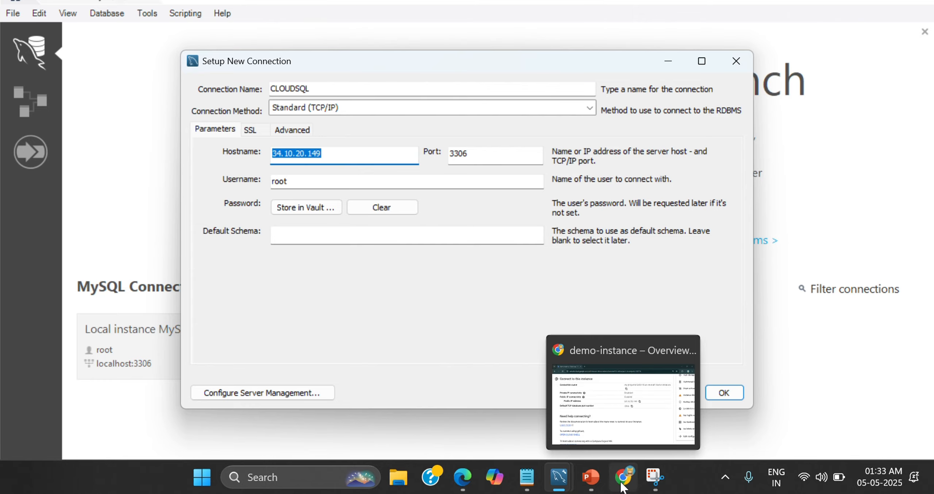
pyautogui.click(622, 484)
pyautogui.moveTo(481, 217); pyautogui.dragTo(567, 216)
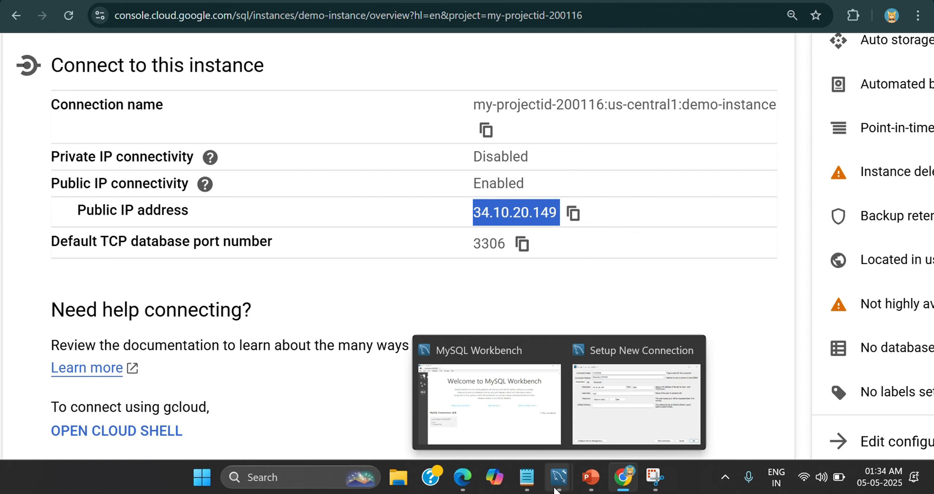
pyautogui.click(558, 476)
pyautogui.click(611, 415)
pyautogui.click(336, 150)
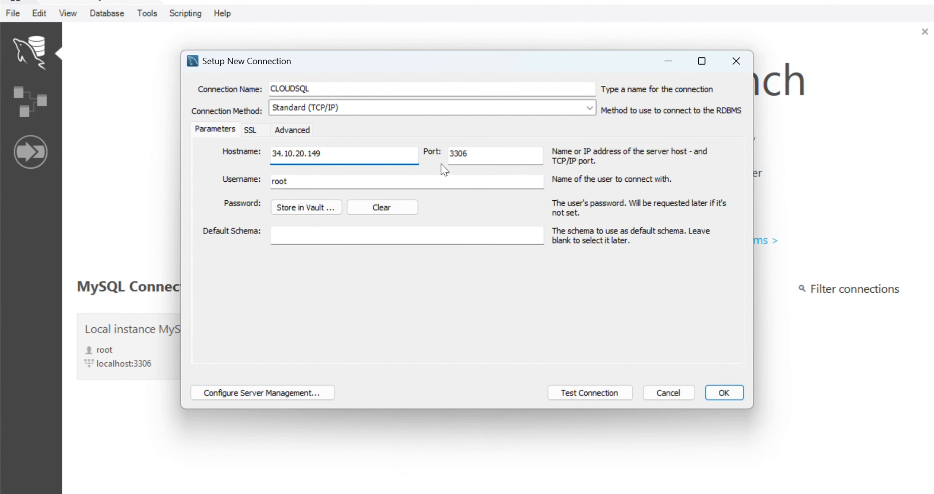
# - Review the port, hostname and username of the CLOUDSQL connection
pyautogui.doubleClick(467, 155)
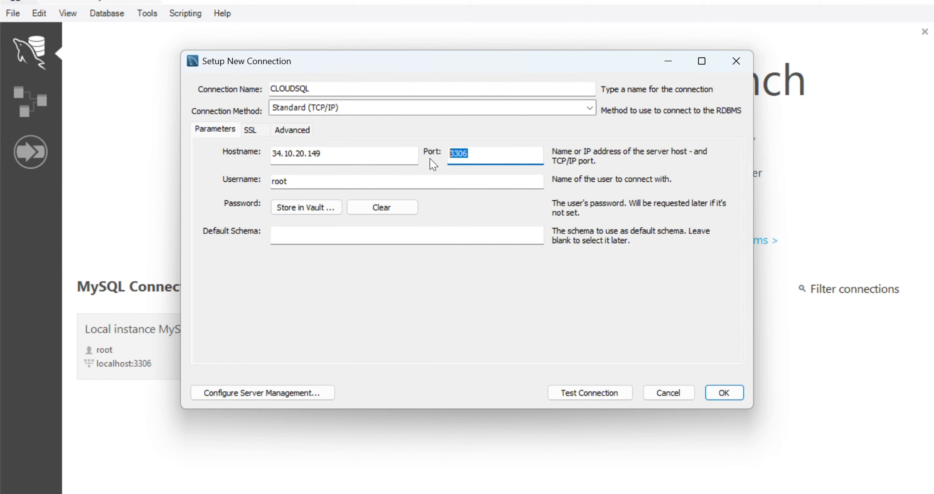
pyautogui.click(397, 150)
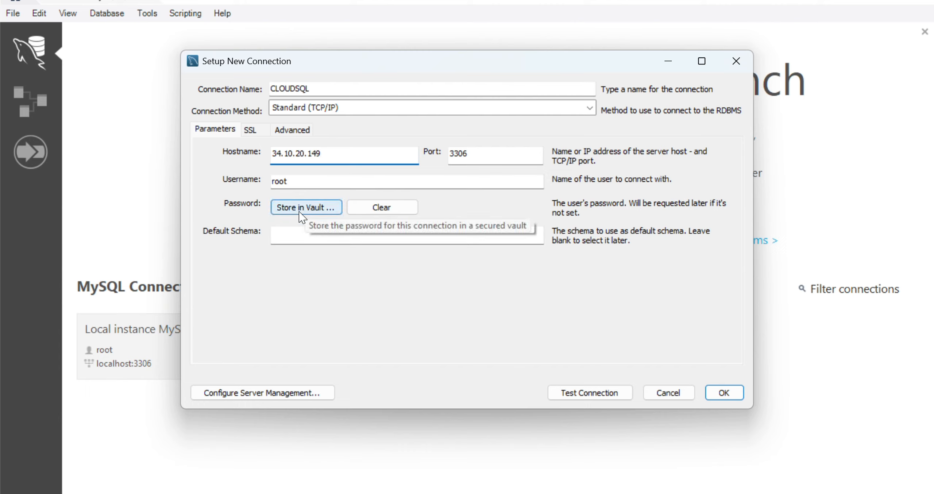
pyautogui.click(303, 181)
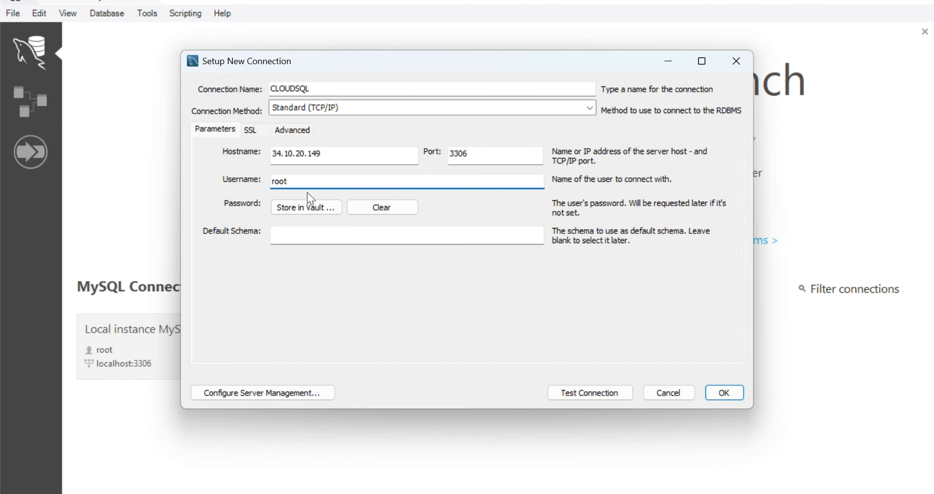
# - Store the root user's password in the vault for the CLOUDSQL connection
pyautogui.click(283, 213)
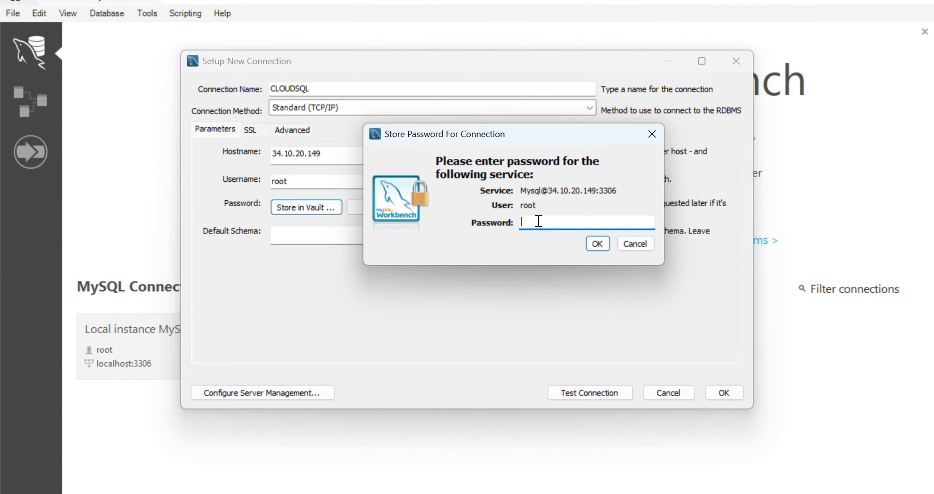
pyautogui.write('*****')
pyautogui.click(595, 244)
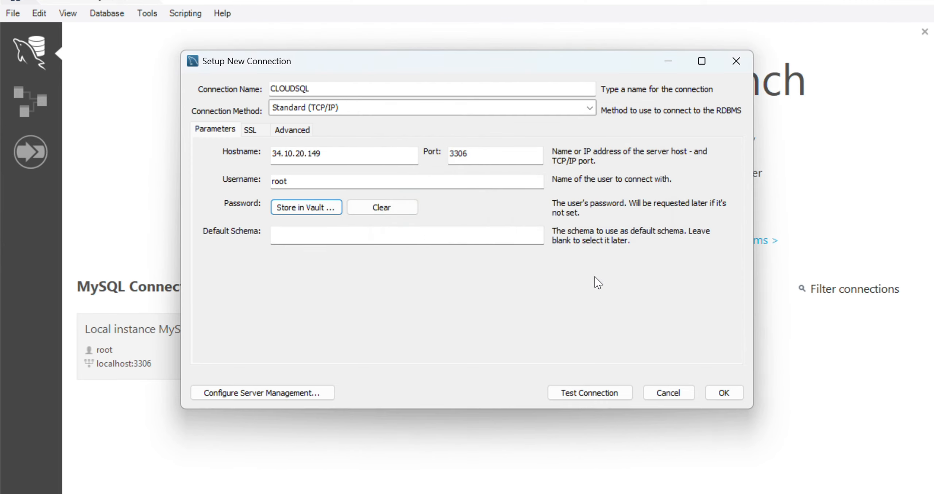
# - Test the CLOUDSQL connection with the entered parameters, dismiss the test report and save the connection
pyautogui.click(592, 393)
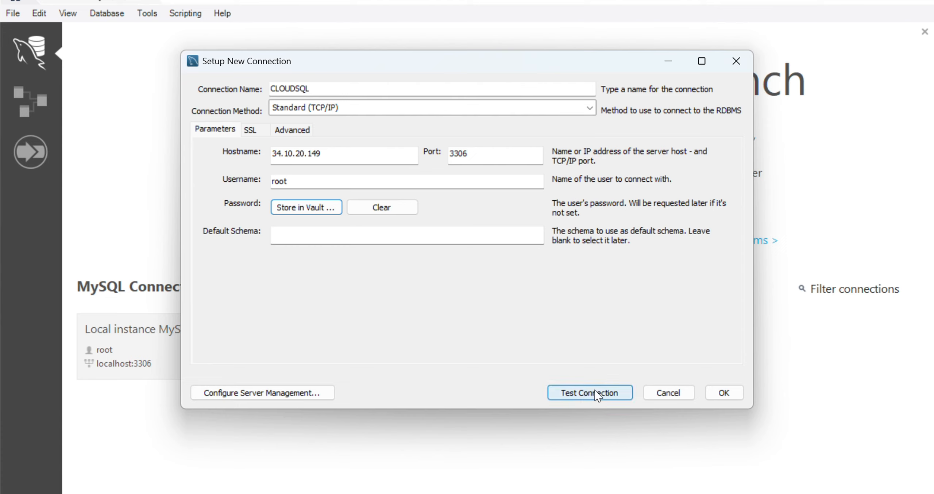
pyautogui.click(575, 393)
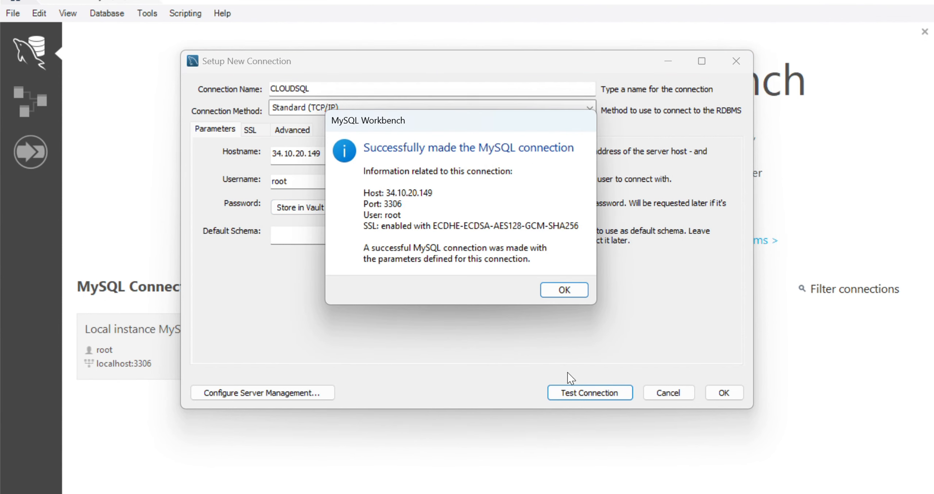
pyautogui.click(564, 290)
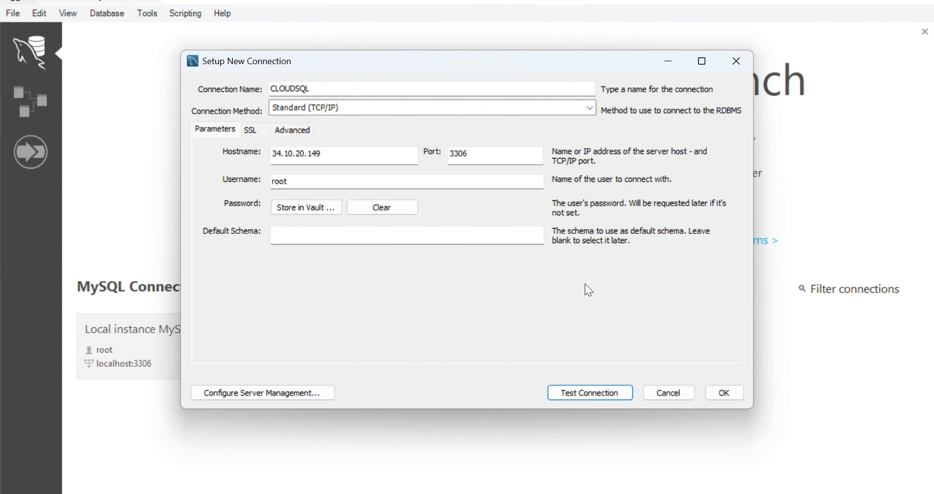
pyautogui.click(726, 395)
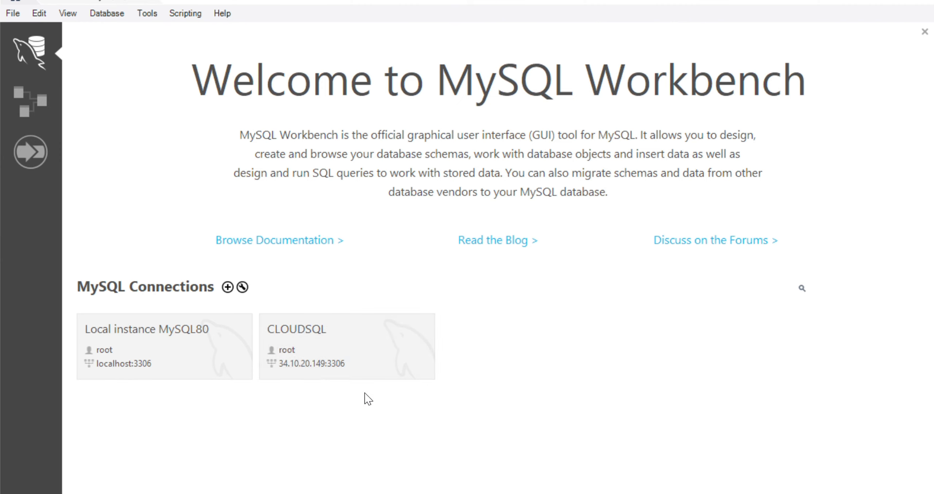
# - Open the saved CLOUDSQL connection and display its server status
pyautogui.click(337, 353)
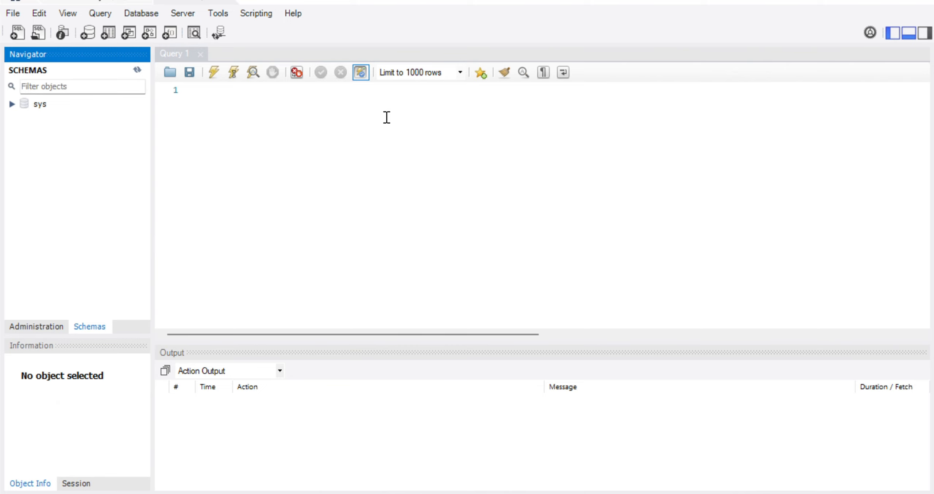
pyautogui.click(188, 17)
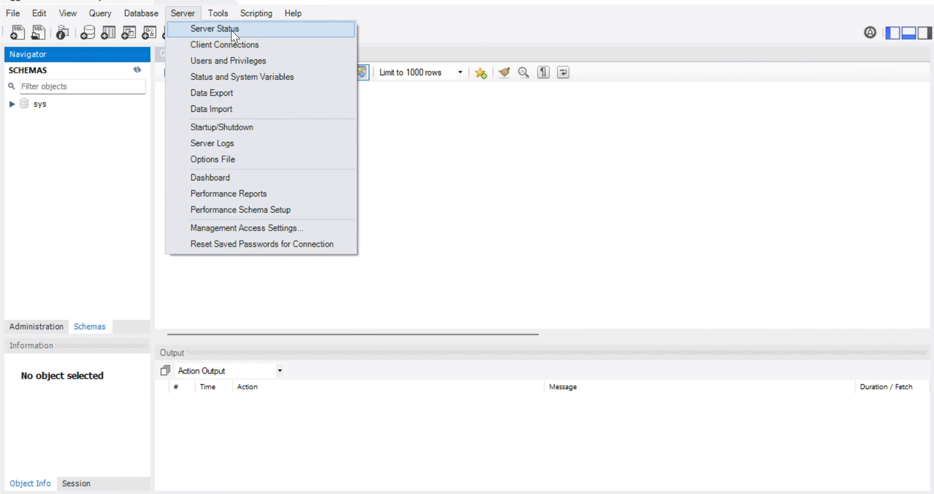
pyautogui.click(264, 35)
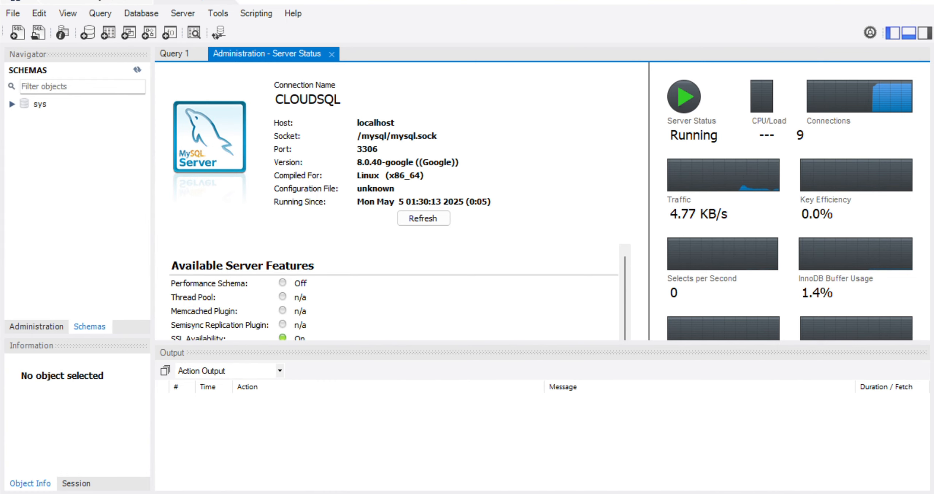
# - Reduce the Workbench window from full screen and bring up the Local instance MySQL80 session
pyautogui.click(894, 0)
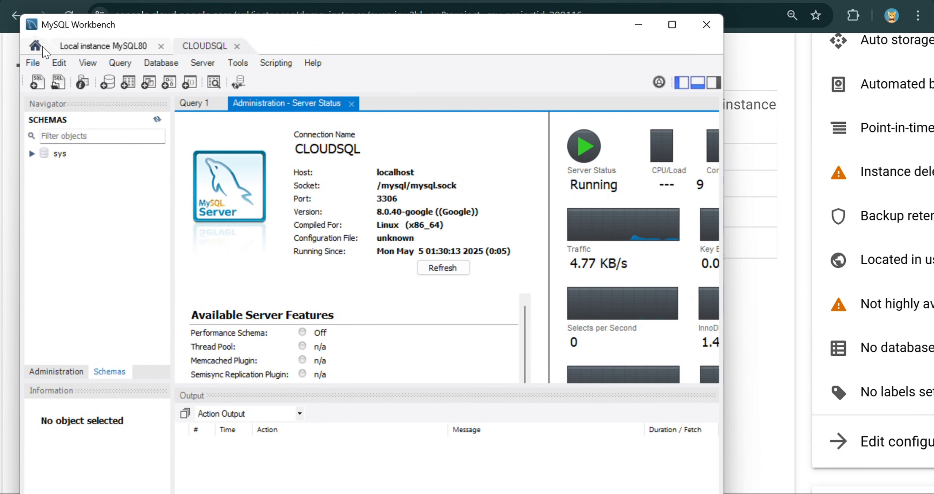
pyautogui.click(82, 47)
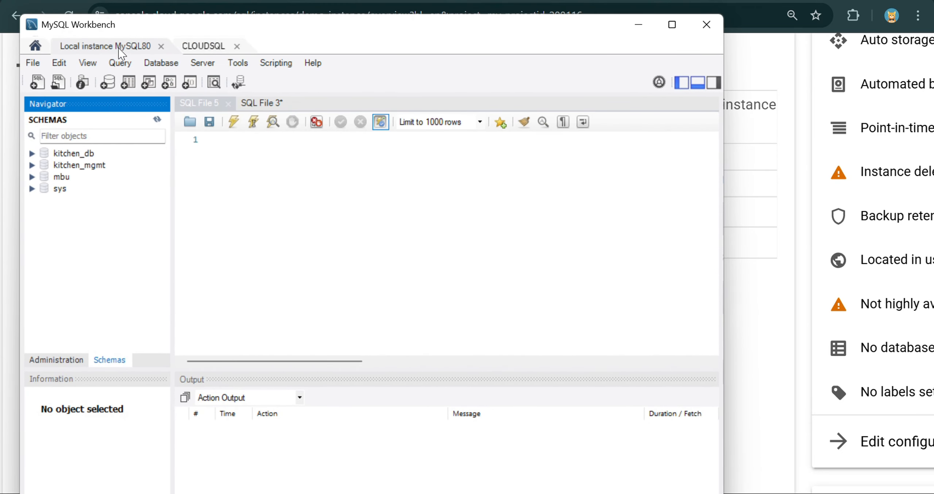